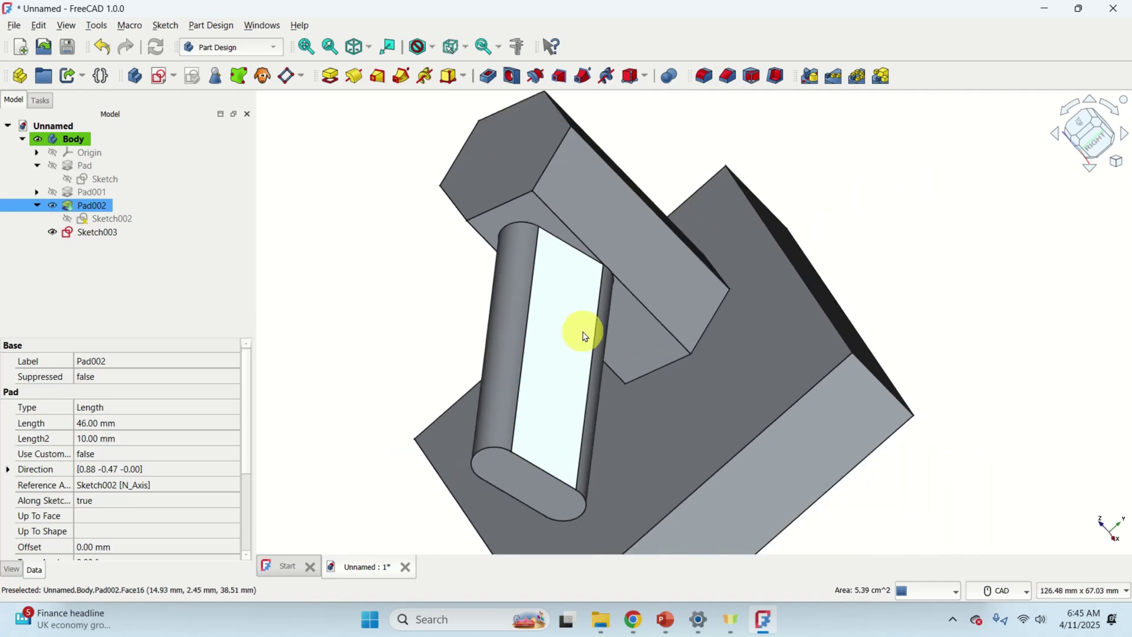
- Orbit the model, select the flat face along the rounded Pad002 bar, and zoom in on it
middle_click_drag(585, 337, 564, 302)
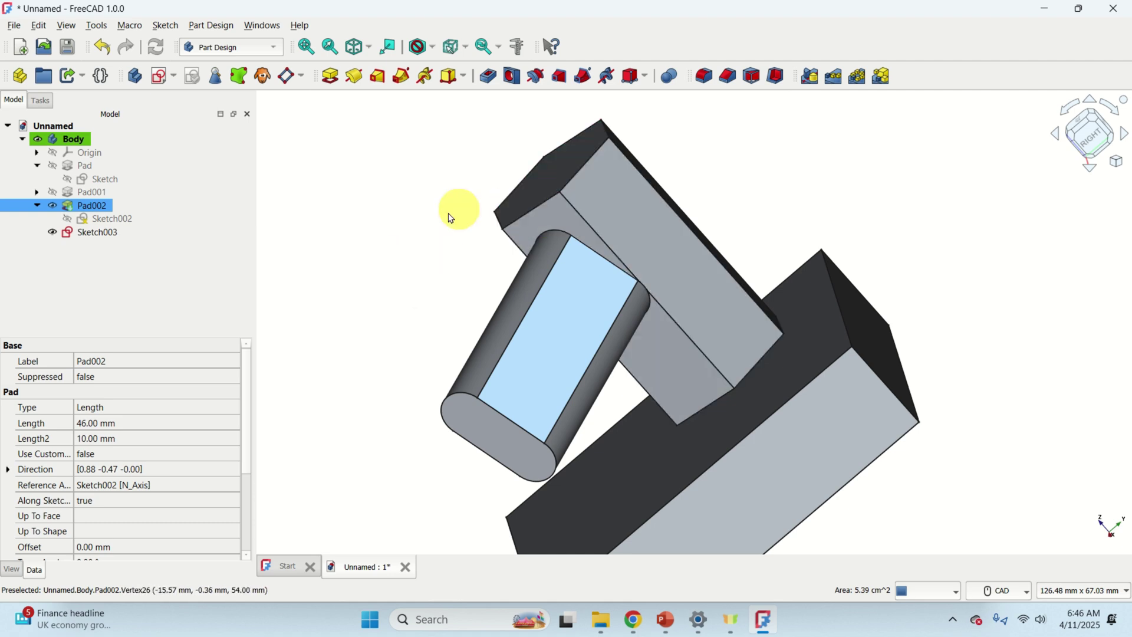
middle_click_drag(451, 218, 441, 259)
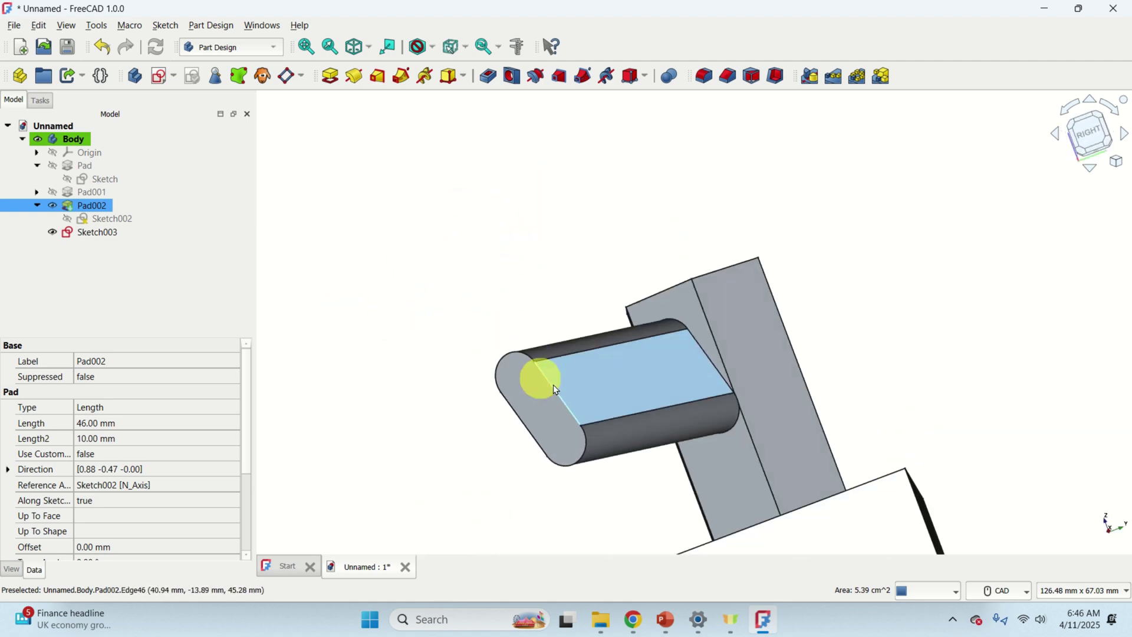
left_click(693, 381)
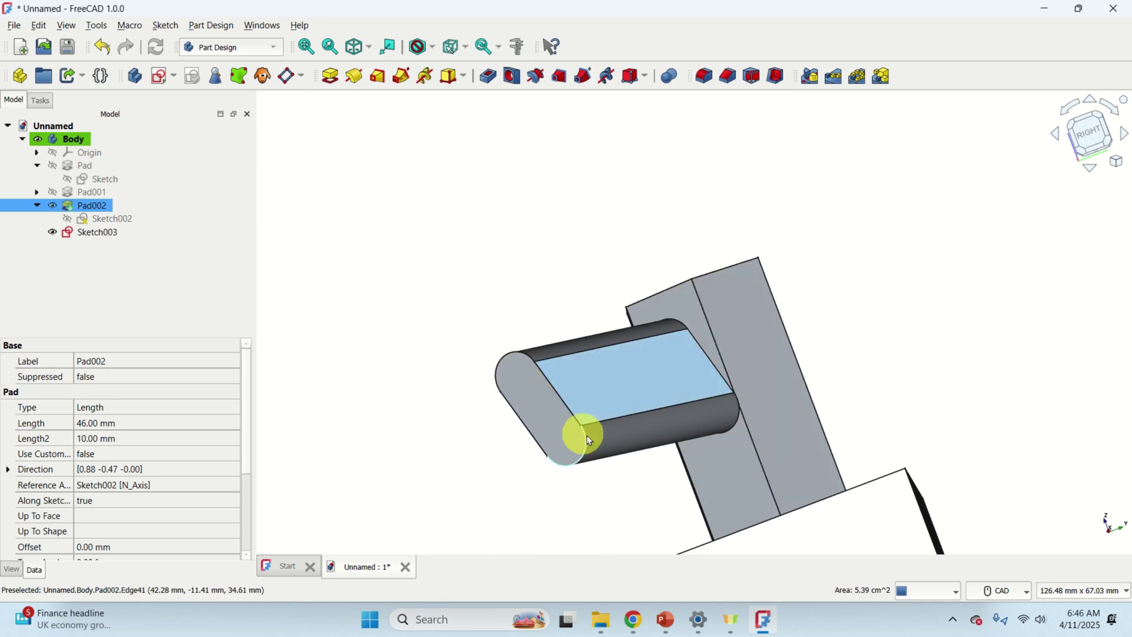
scroll(611, 416, "up", 1)
scroll(693, 331, "up", 1)
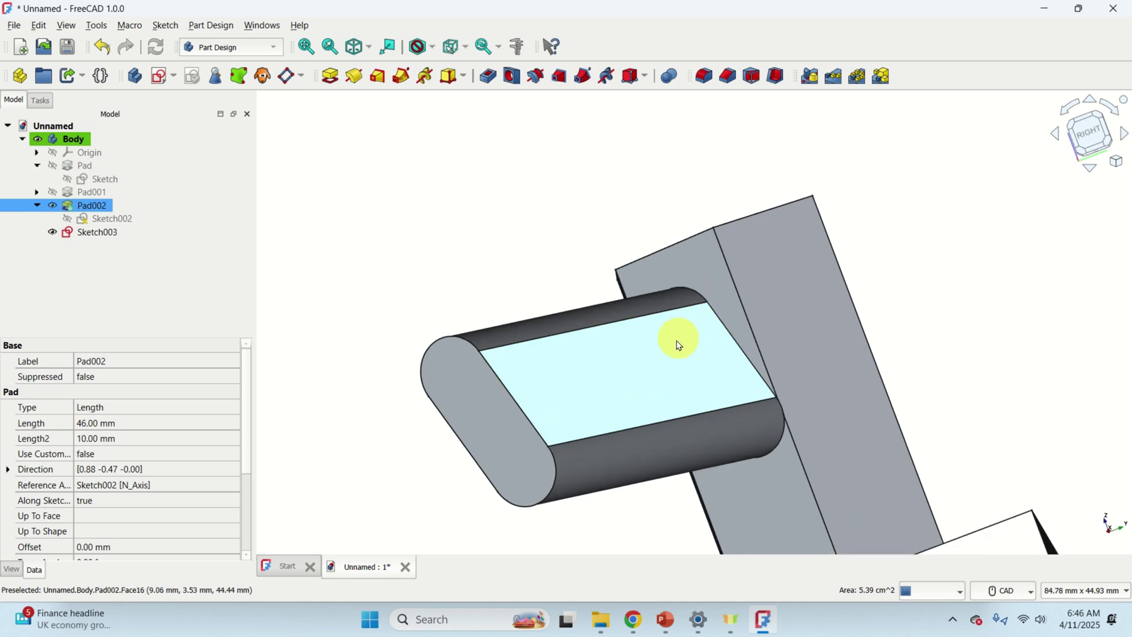
scroll(679, 345, "up", 1)
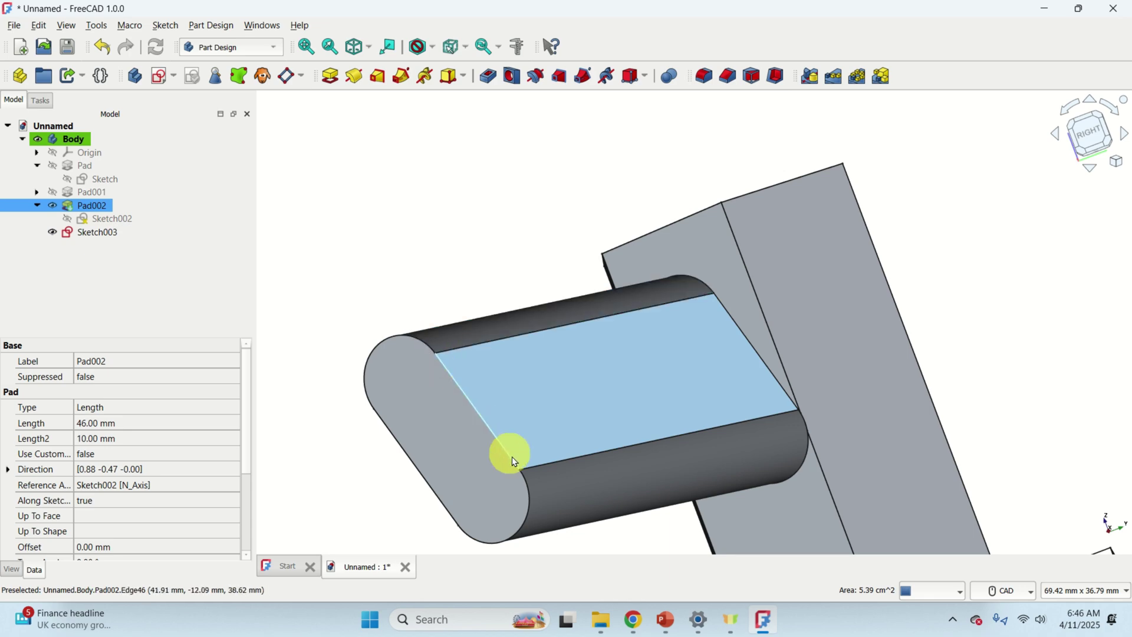
- Open Sketch003 for editing with the sketch grid shown
double_click(105, 235)
mouse_move(451, 302)
middle_mouse_down()
mouse_move(468, 339)
mouse_move(524, 324)
middle_mouse_up()
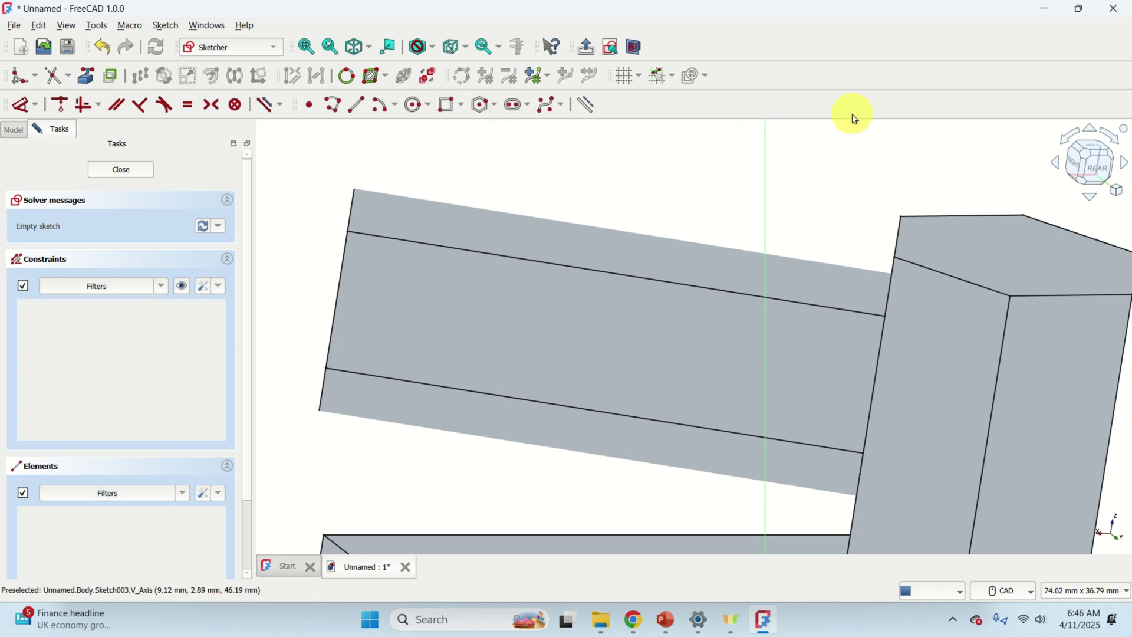
left_click(627, 76)
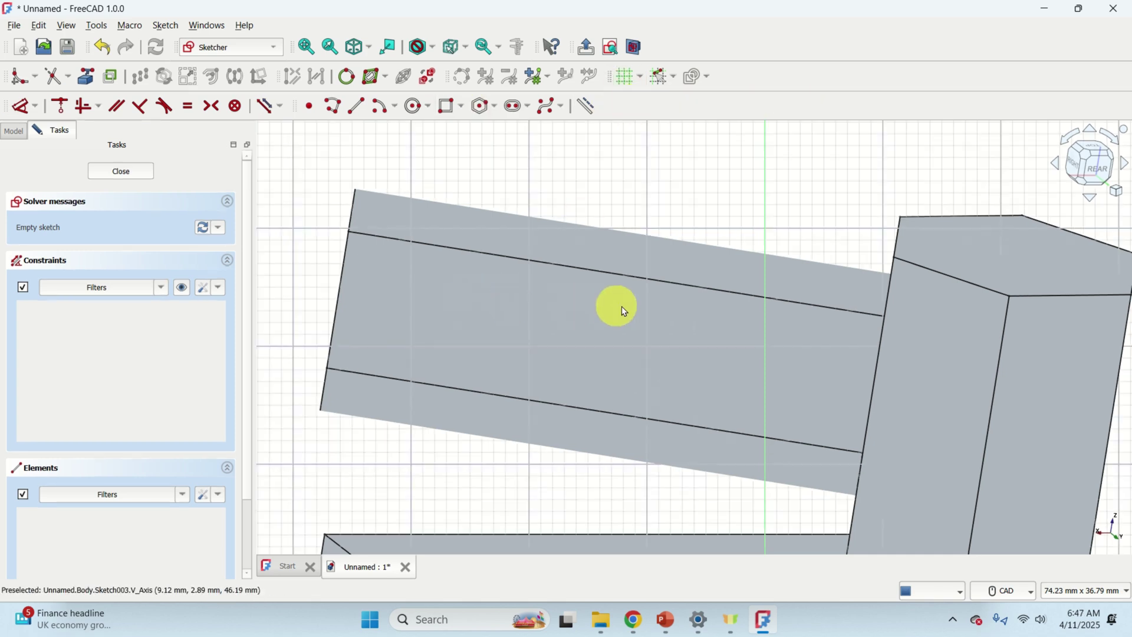
- Draw a small circle near the left end of the bar's face
left_click(415, 111)
left_click(436, 299)
left_click(457, 313)
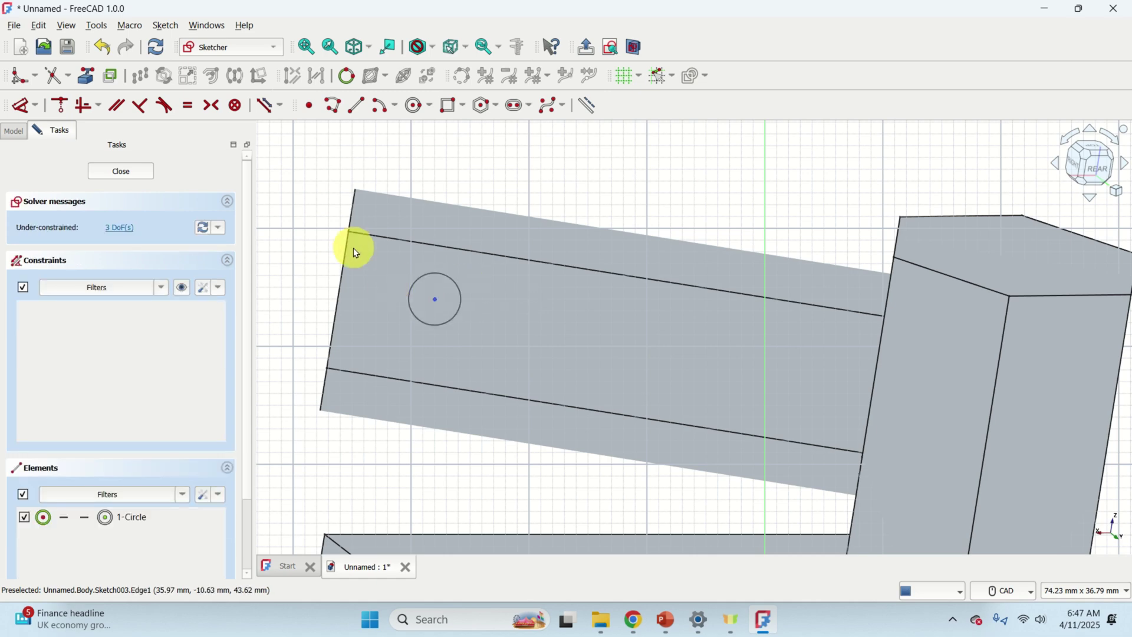
scroll(437, 295, "up", 3)
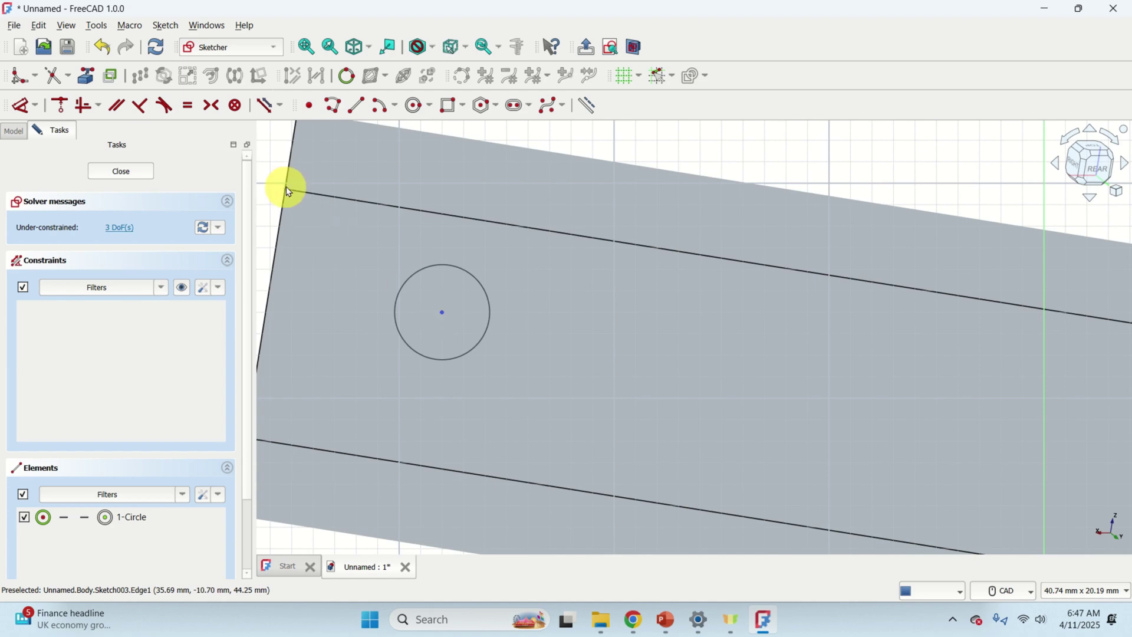
scroll(286, 190, "up", 4)
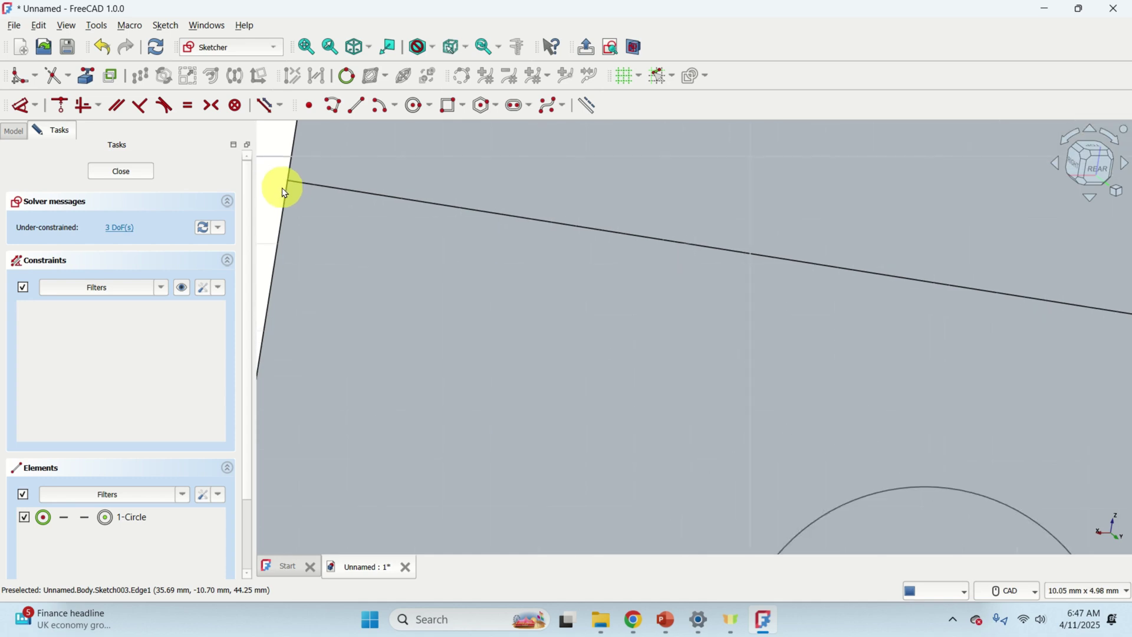
scroll(287, 187, "down", 5)
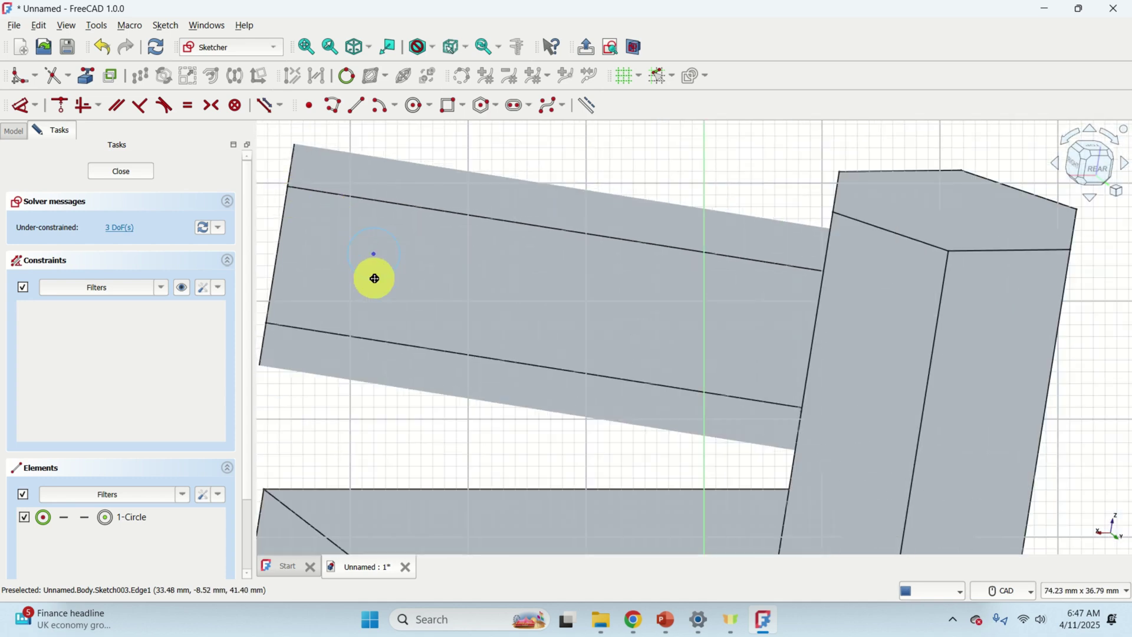
scroll(467, 286, "down", 2)
scroll(430, 251, "up", 4)
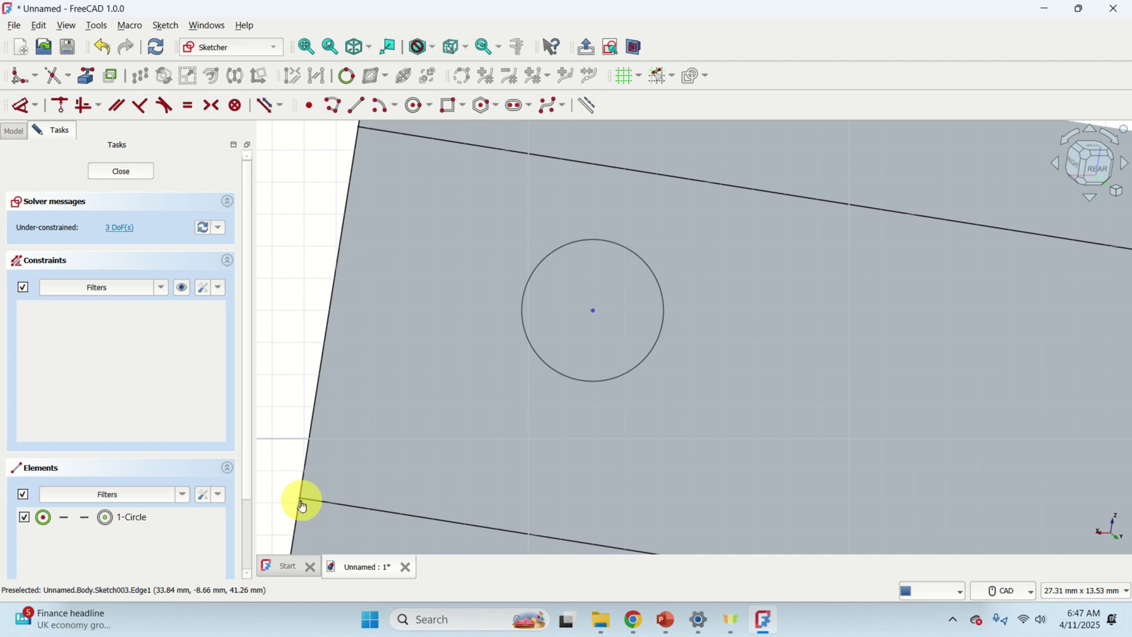
scroll(767, 377, "down", 3)
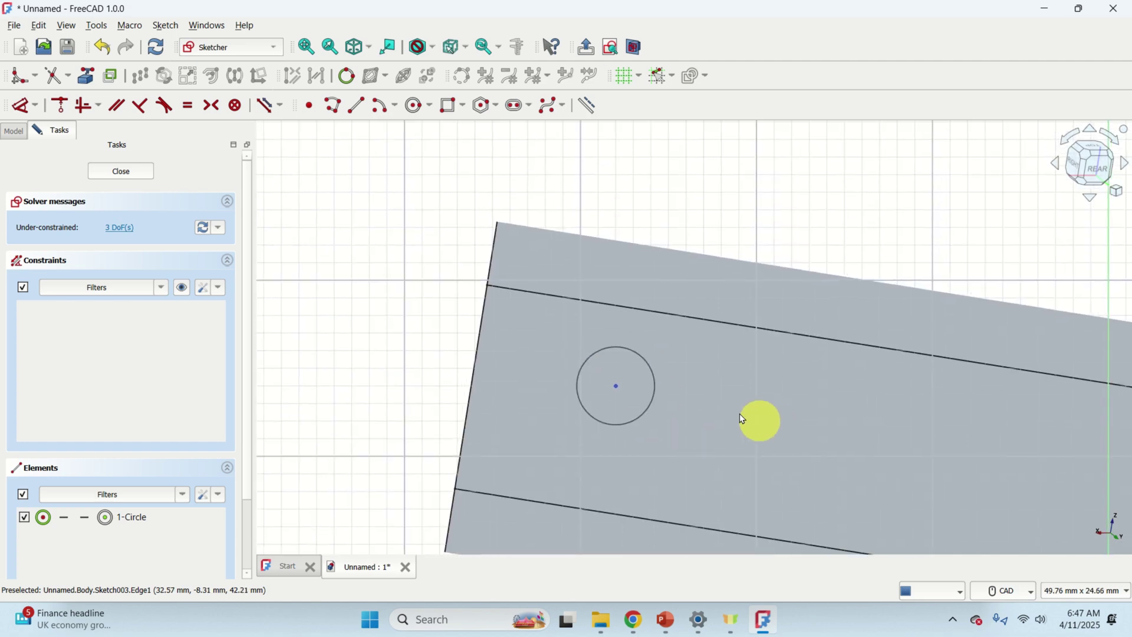
scroll(739, 360, "up", 2)
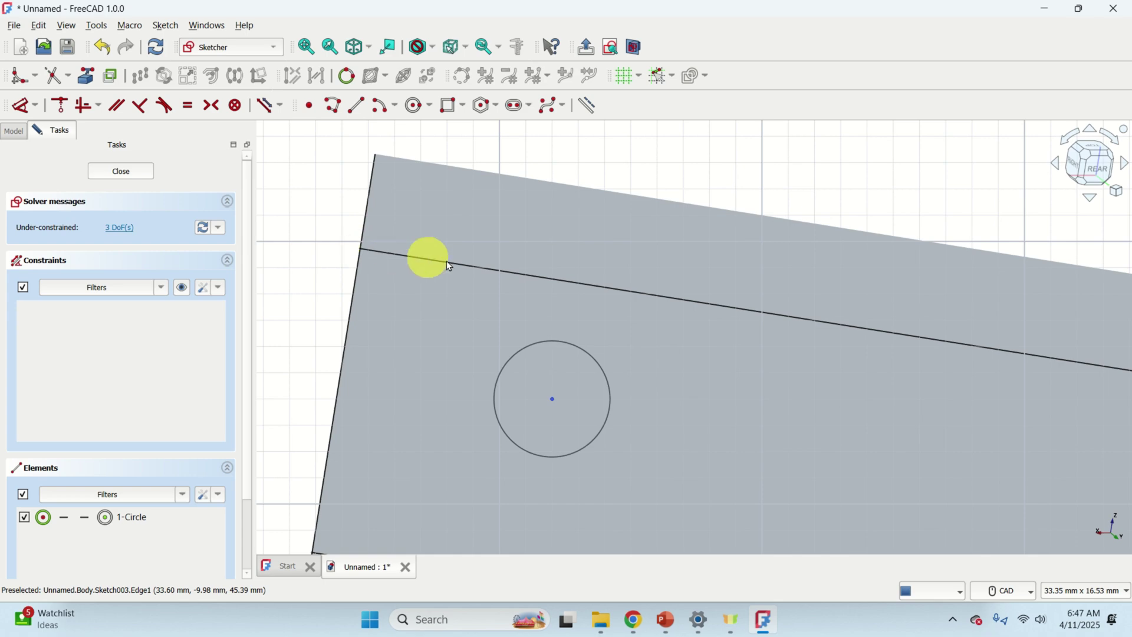
scroll(946, 348, "down", 3)
mouse_move(946, 355)
middle_mouse_down()
mouse_move(665, 374)
mouse_move(455, 336)
middle_mouse_up()
middle_click_drag(414, 403, 496, 424)
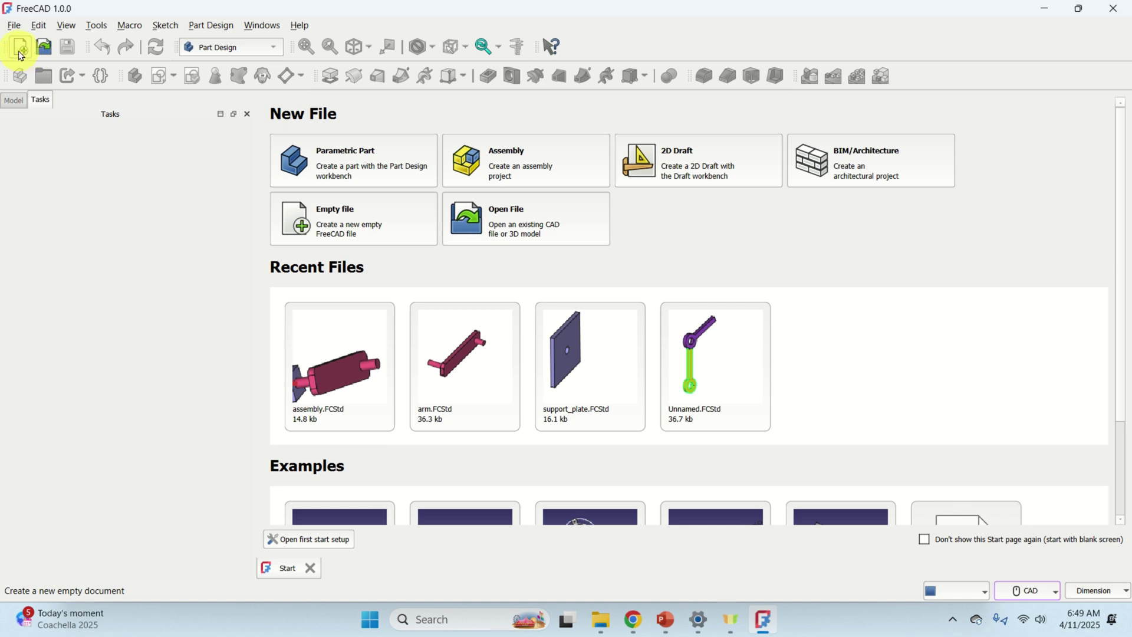
- Create a new document with a body and an empty sketch on the XY plane
left_click(21, 52)
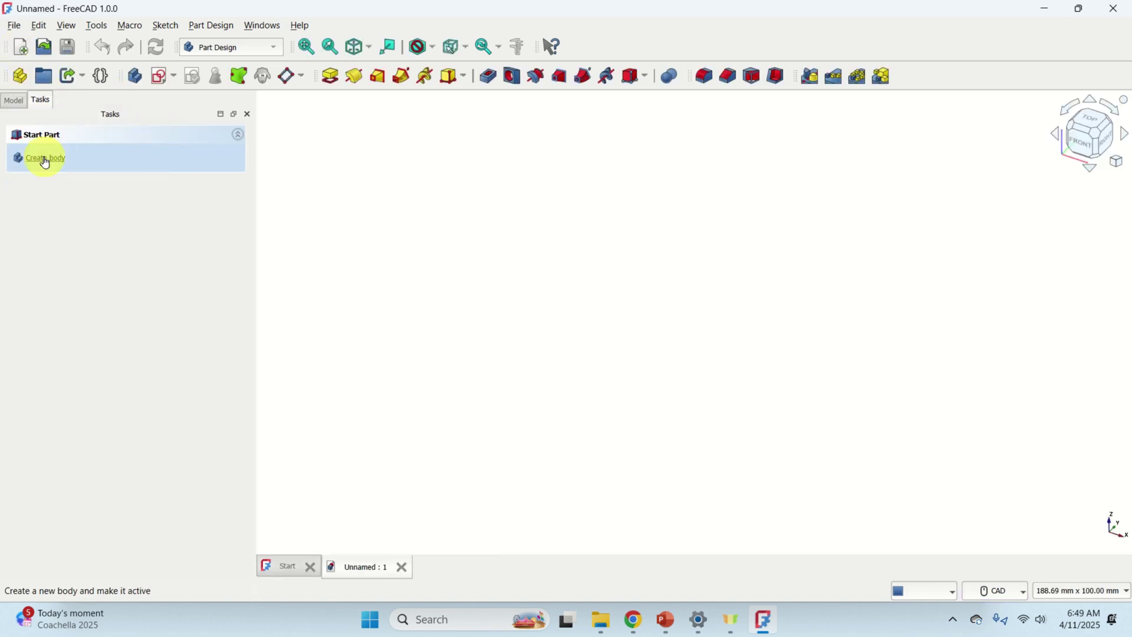
left_click(46, 159)
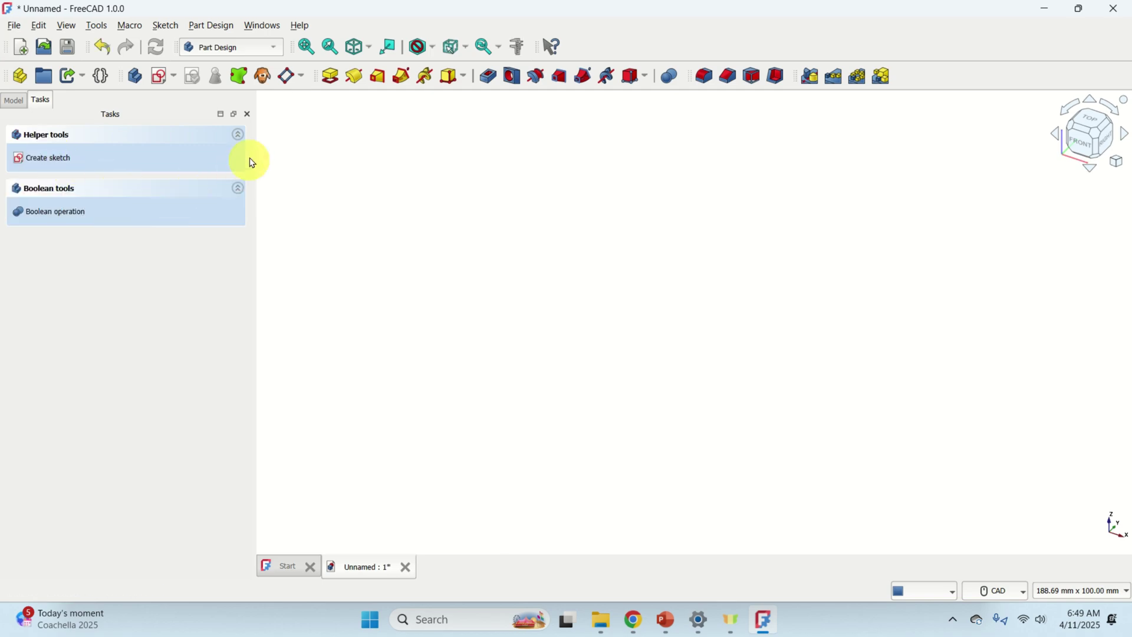
left_click(160, 75)
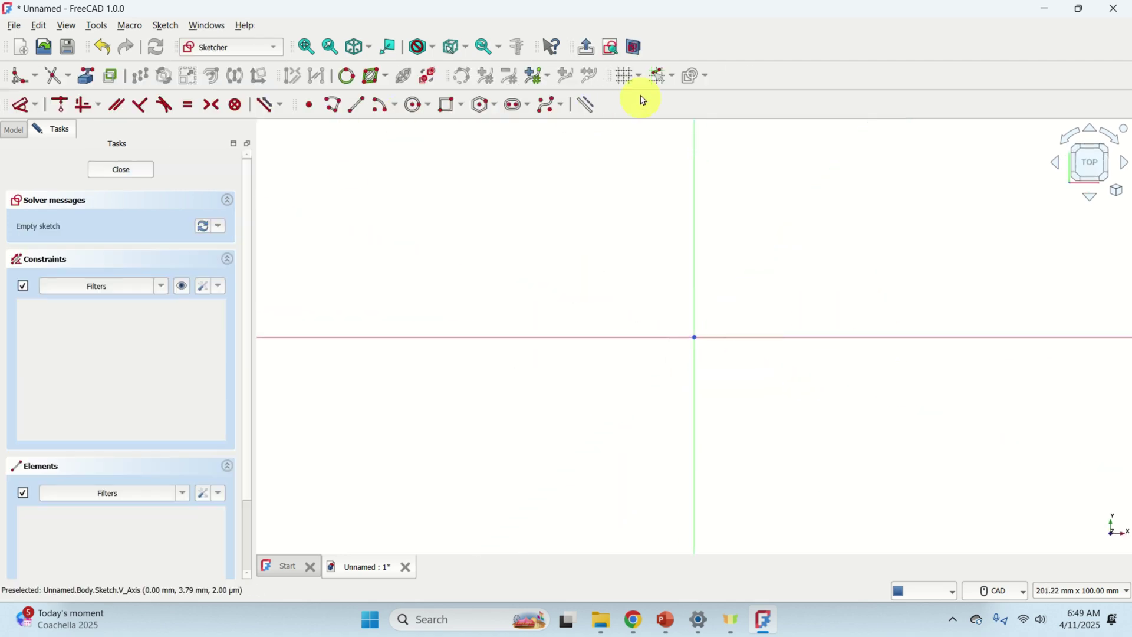
- With the grid on, draw a regular hexagon centred on the origin, about 50 mm to a corner
left_click(627, 83)
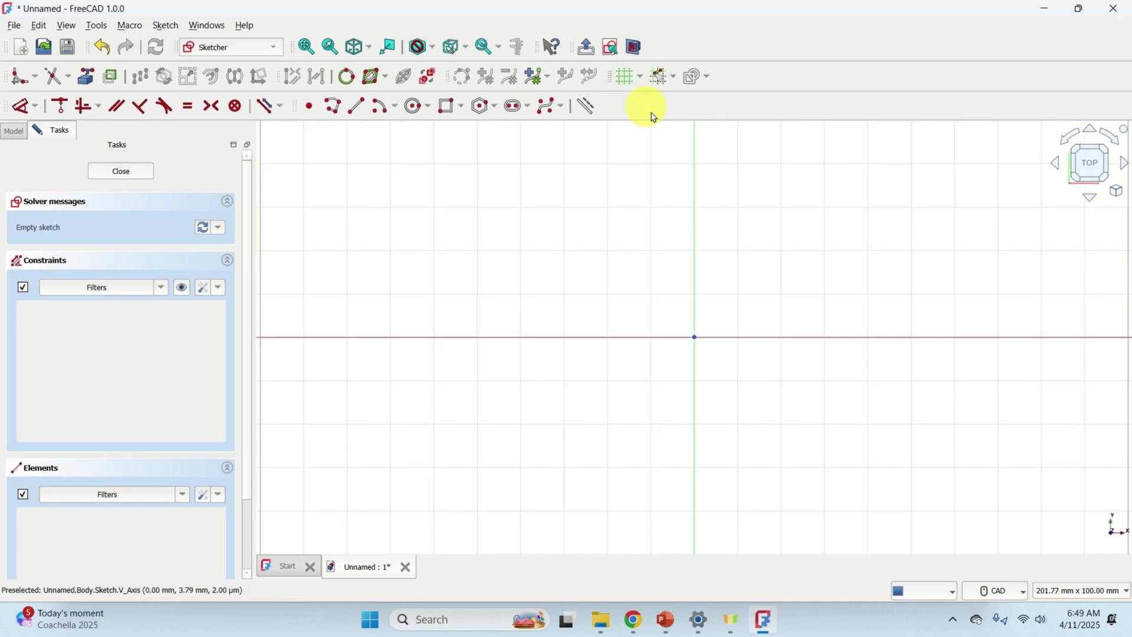
left_click(675, 77)
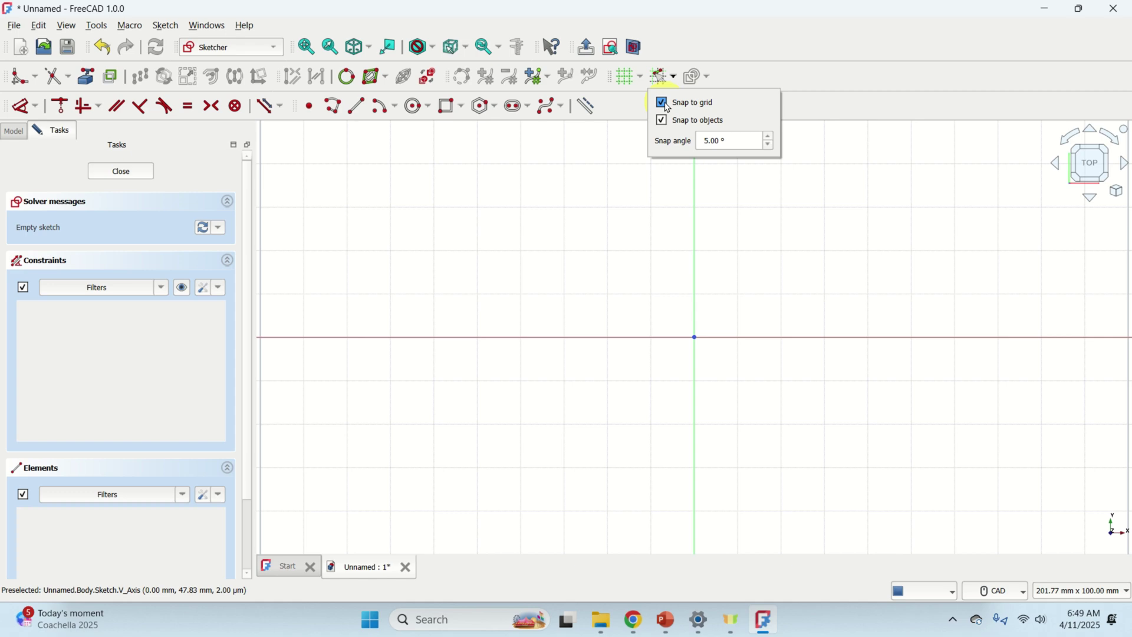
left_click(817, 89)
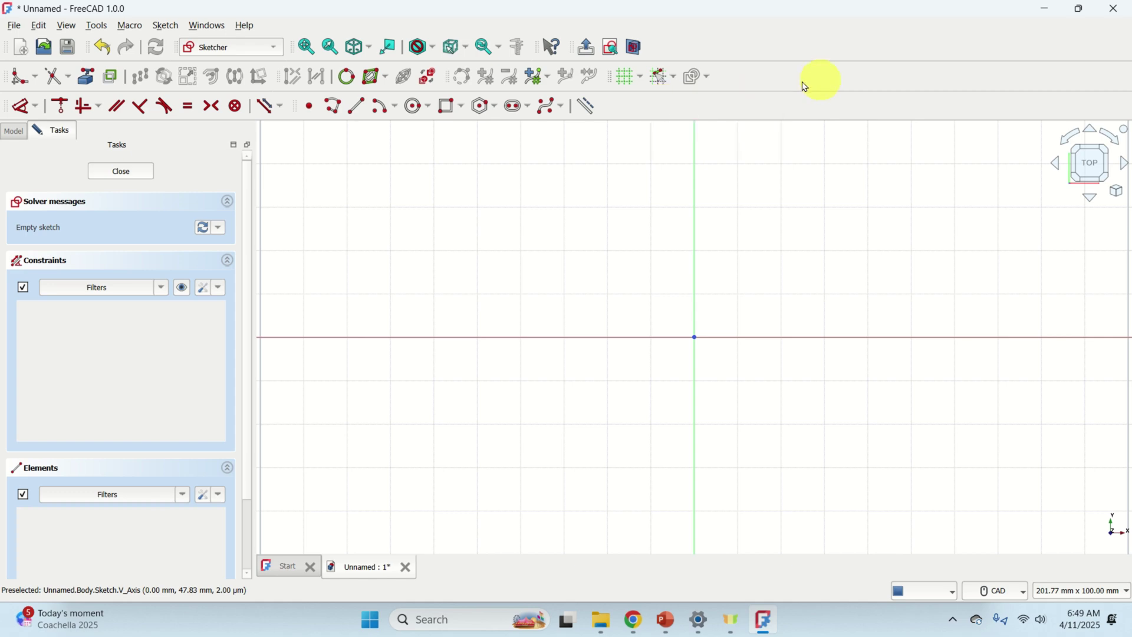
left_click(494, 112)
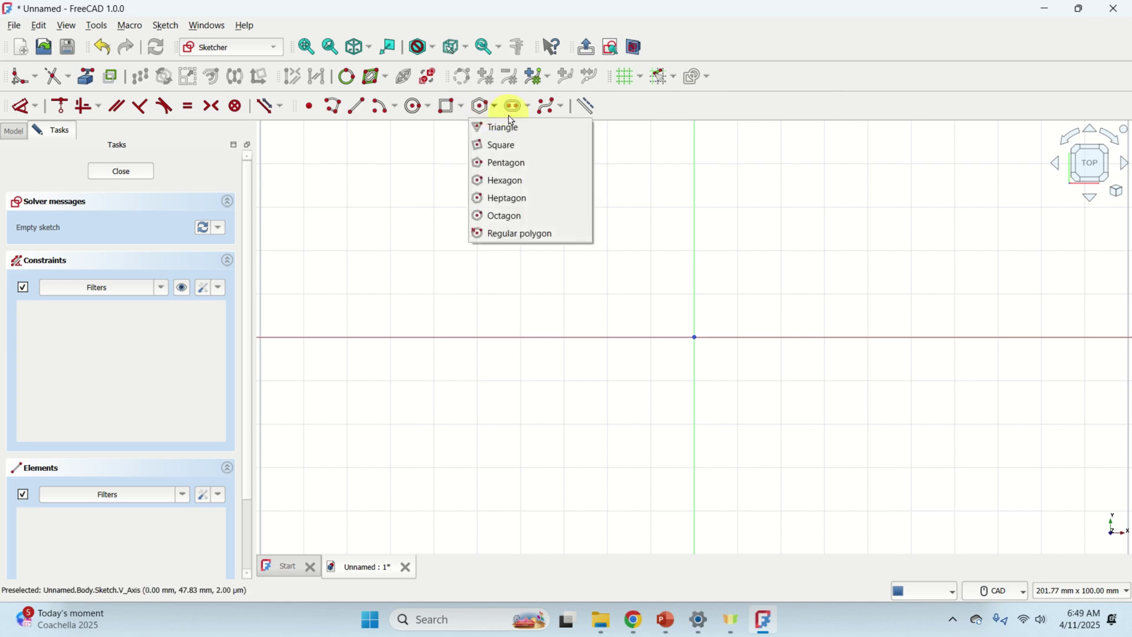
left_click(531, 182)
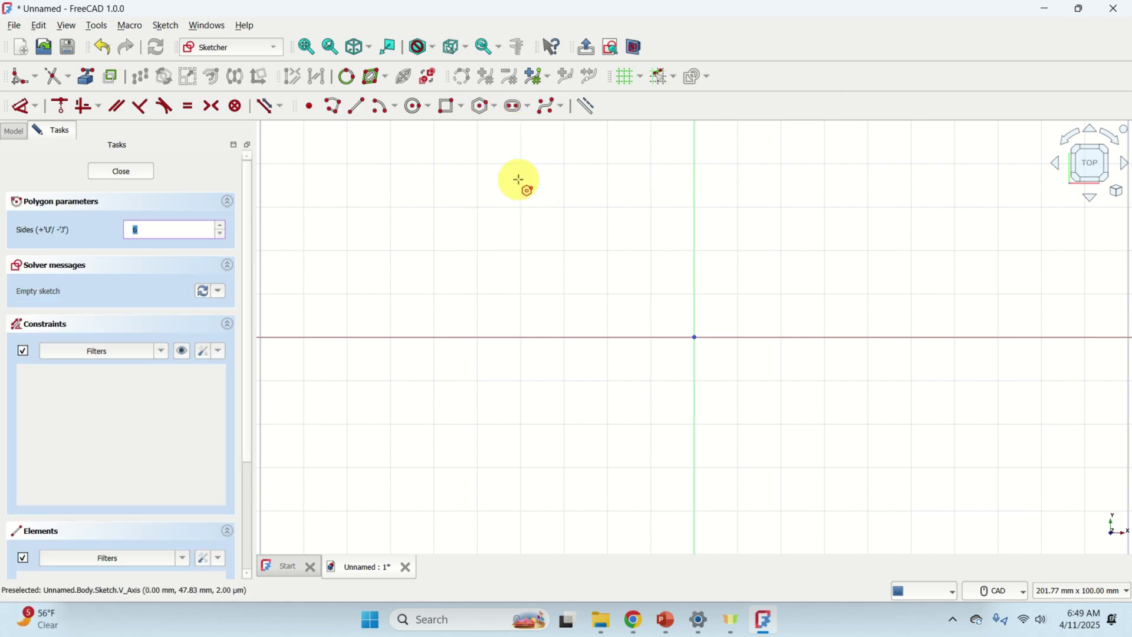
left_click(695, 337)
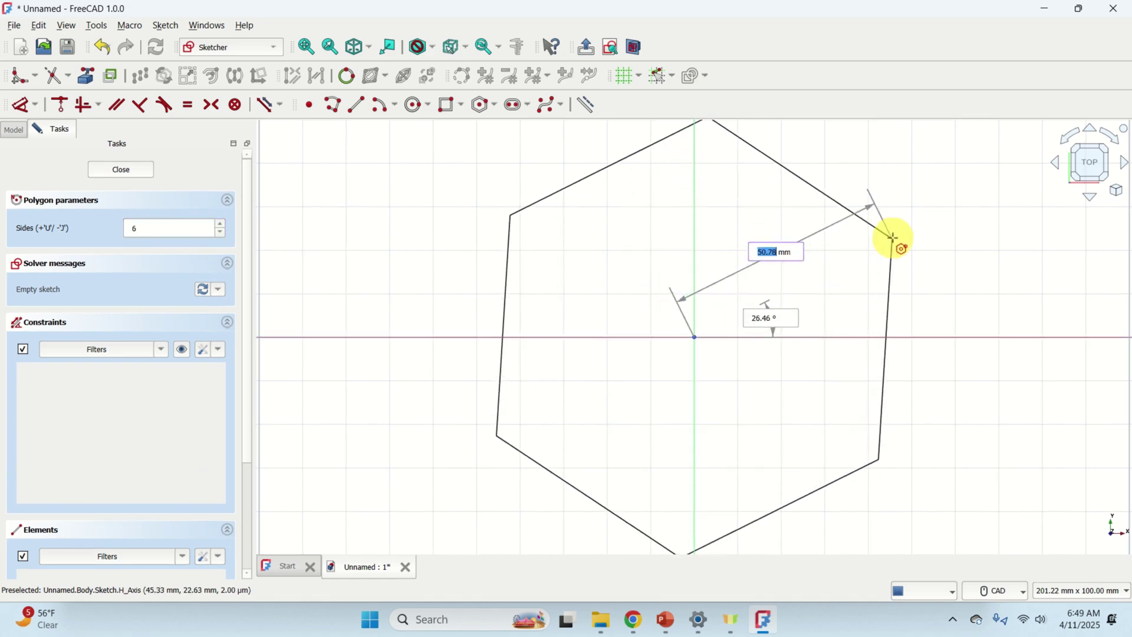
left_click(889, 240)
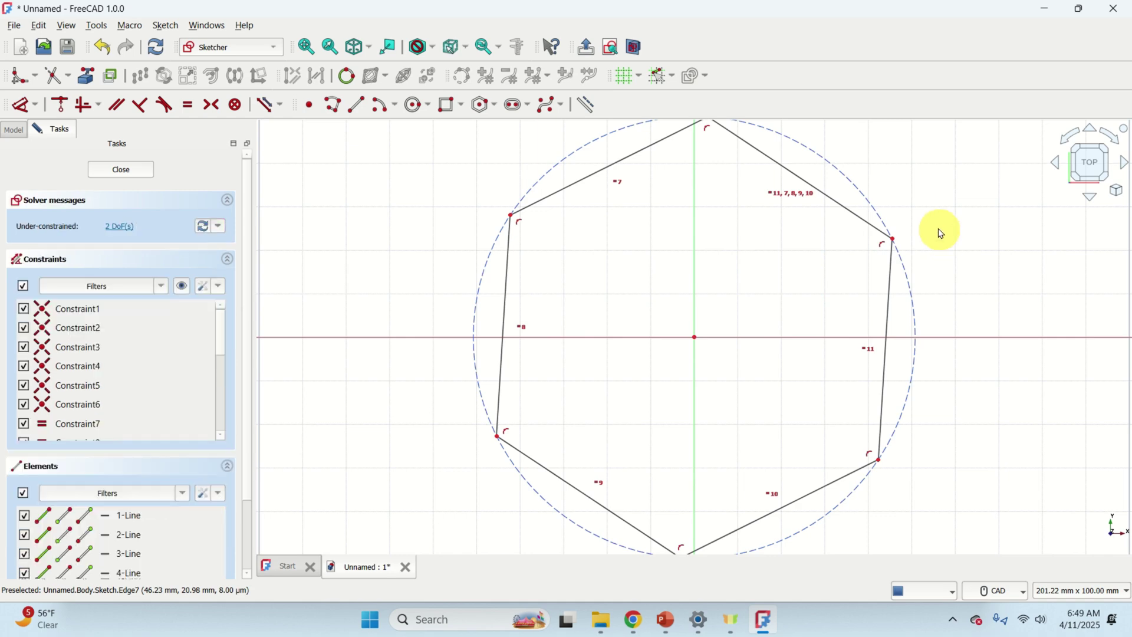
mouse_move(935, 230)
middle_mouse_down()
mouse_move(879, 275)
mouse_move(834, 231)
middle_mouse_up()
- Constrain the distance from the hexagon's centre to its top vertex to 50.78 mm
middle_click_drag(719, 272, 714, 331)
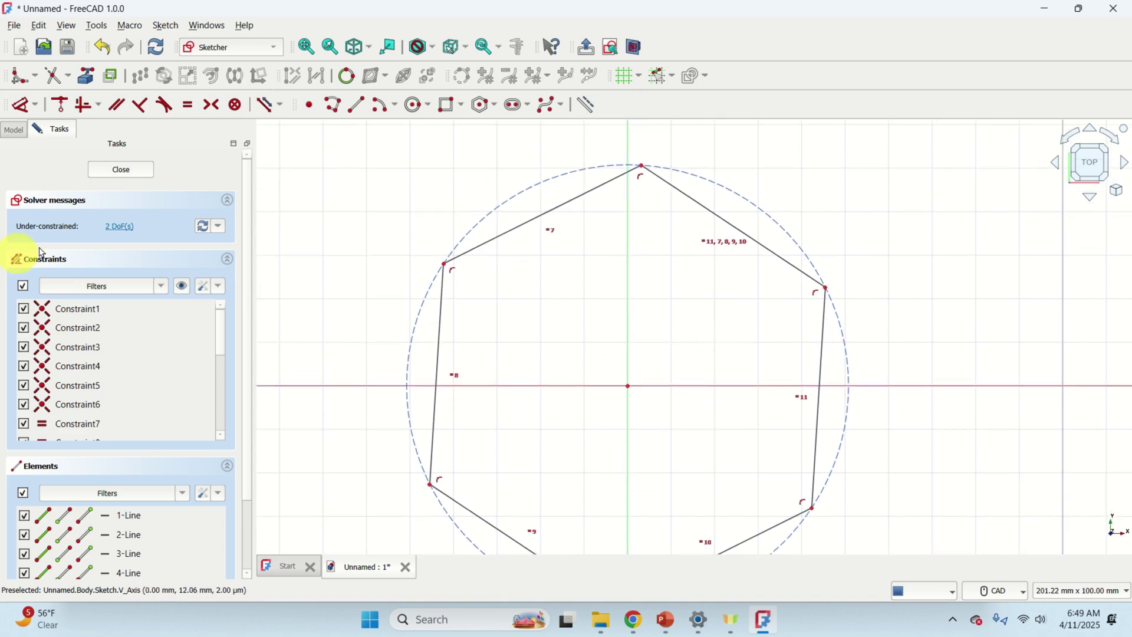
left_click(643, 169)
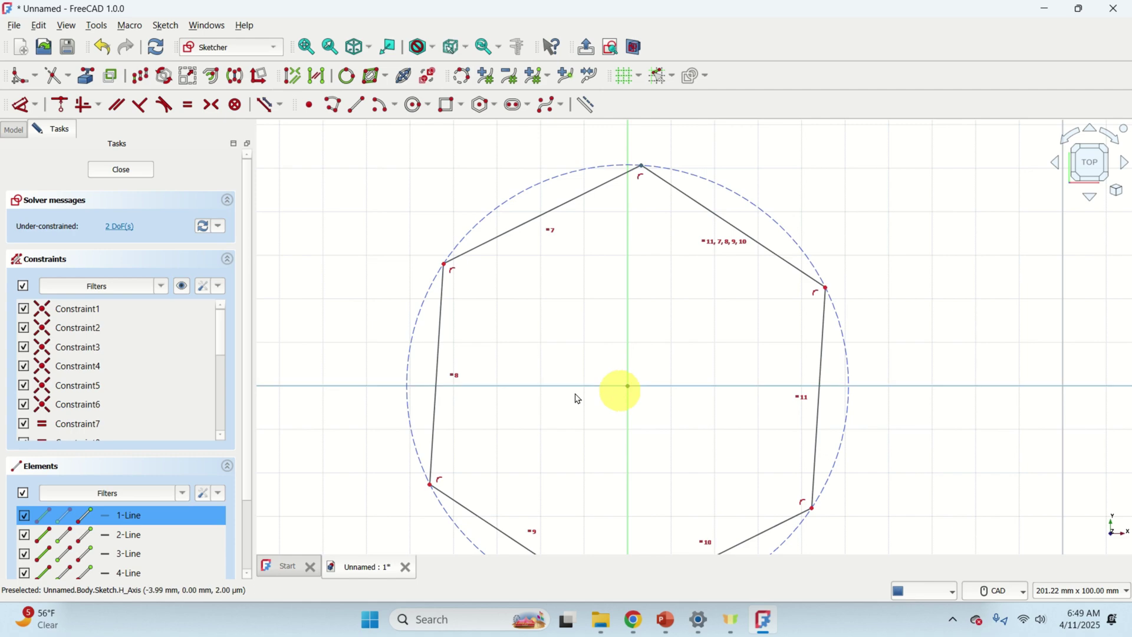
left_click(36, 105)
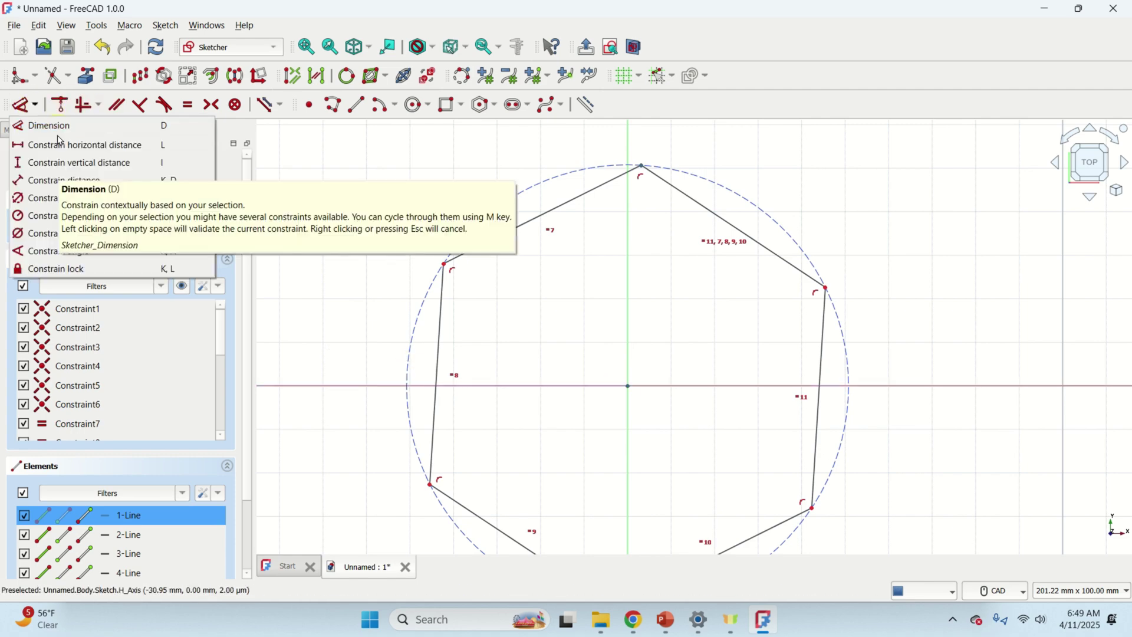
left_click(83, 180)
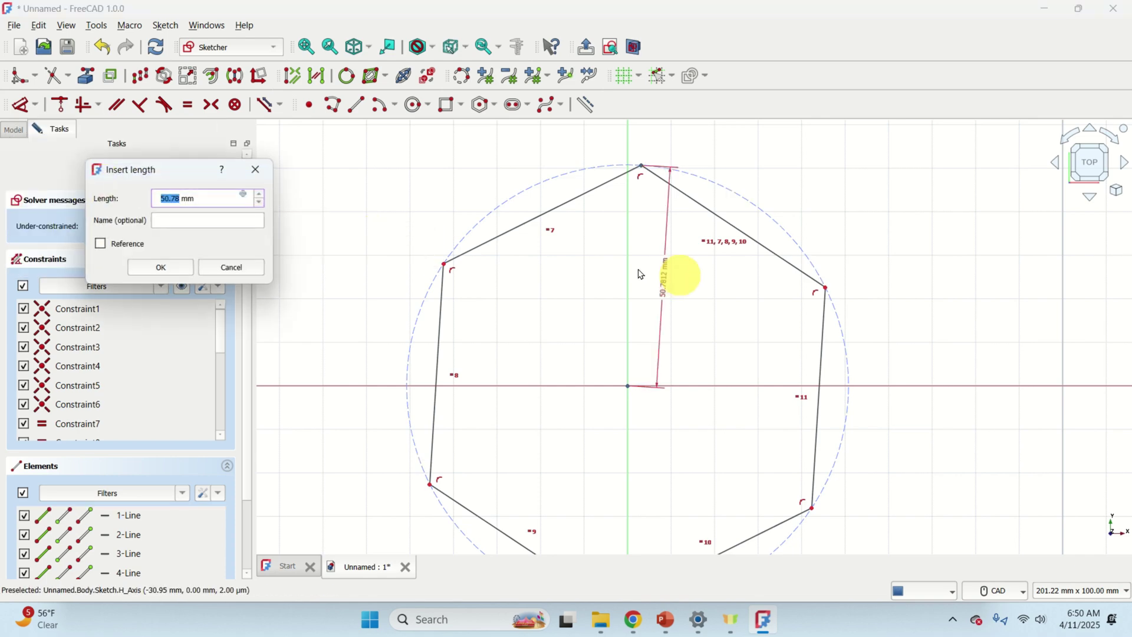
left_click(171, 273)
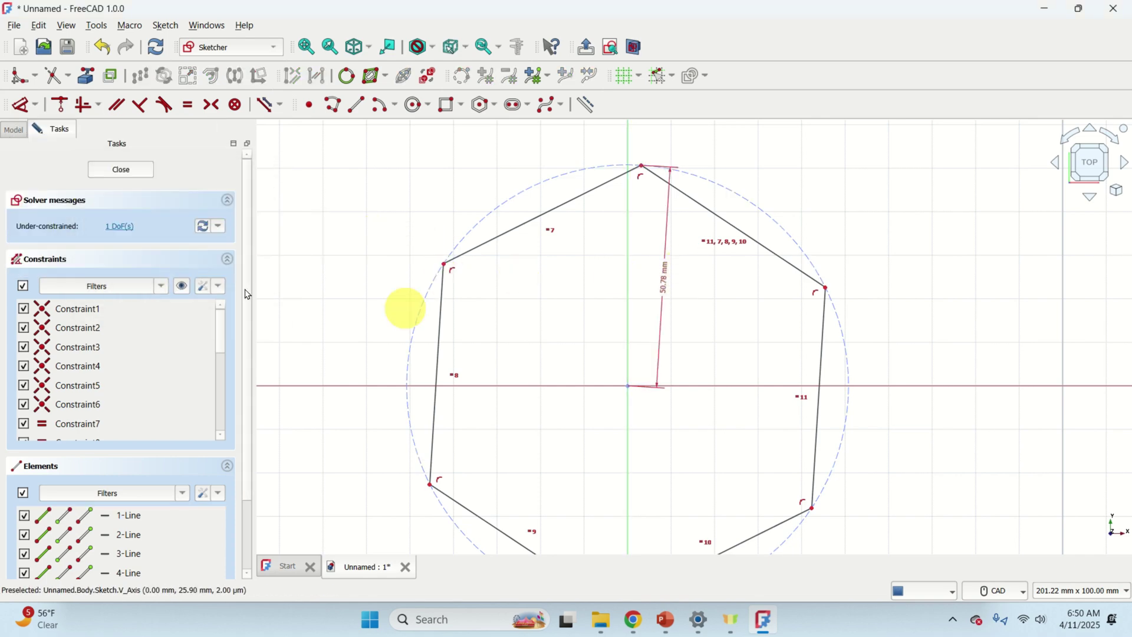
- Make the upper-left and upper-right vertices symmetric about the vertical axis, fully constraining the sketch
left_click(122, 231)
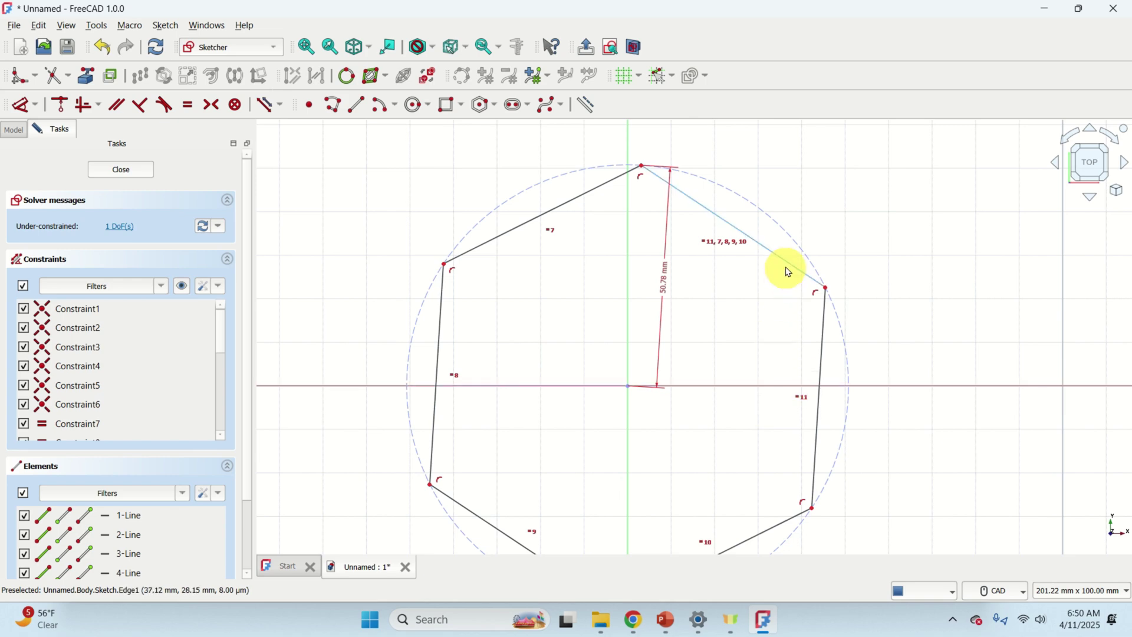
left_click_drag(786, 264, 648, 321)
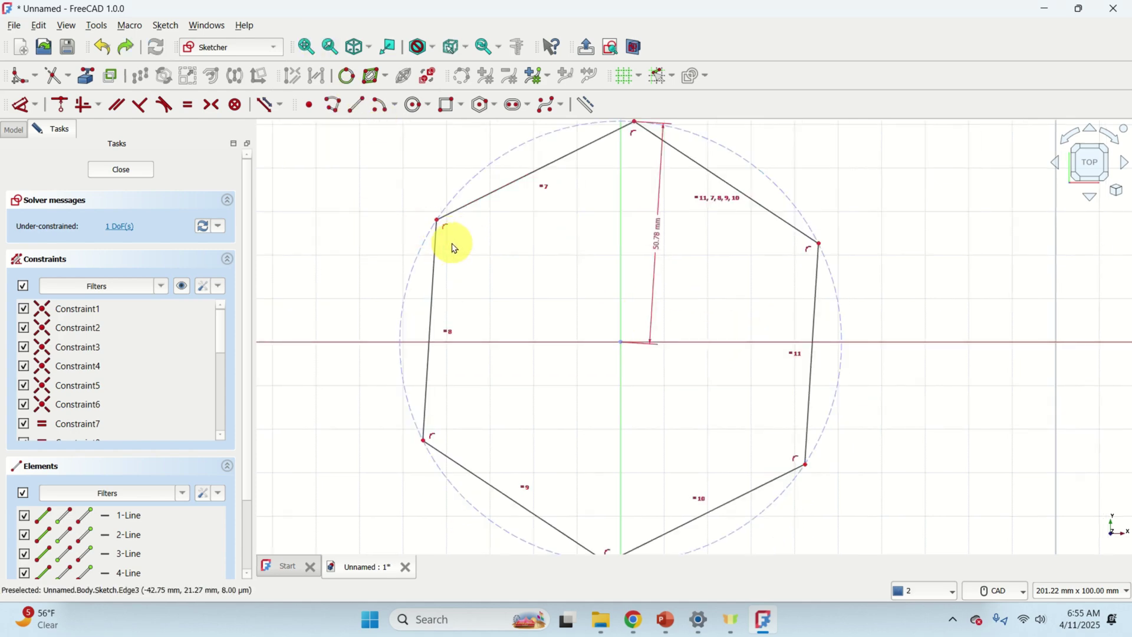
scroll(473, 234, "up", 3)
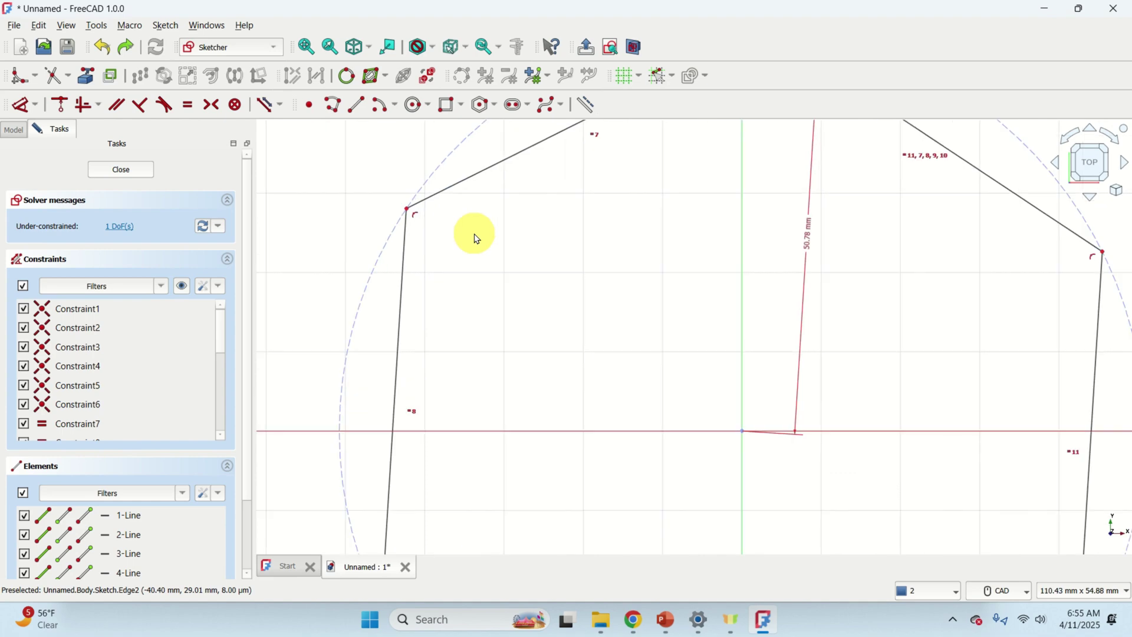
left_click(409, 215)
scroll(791, 359, "down", 3)
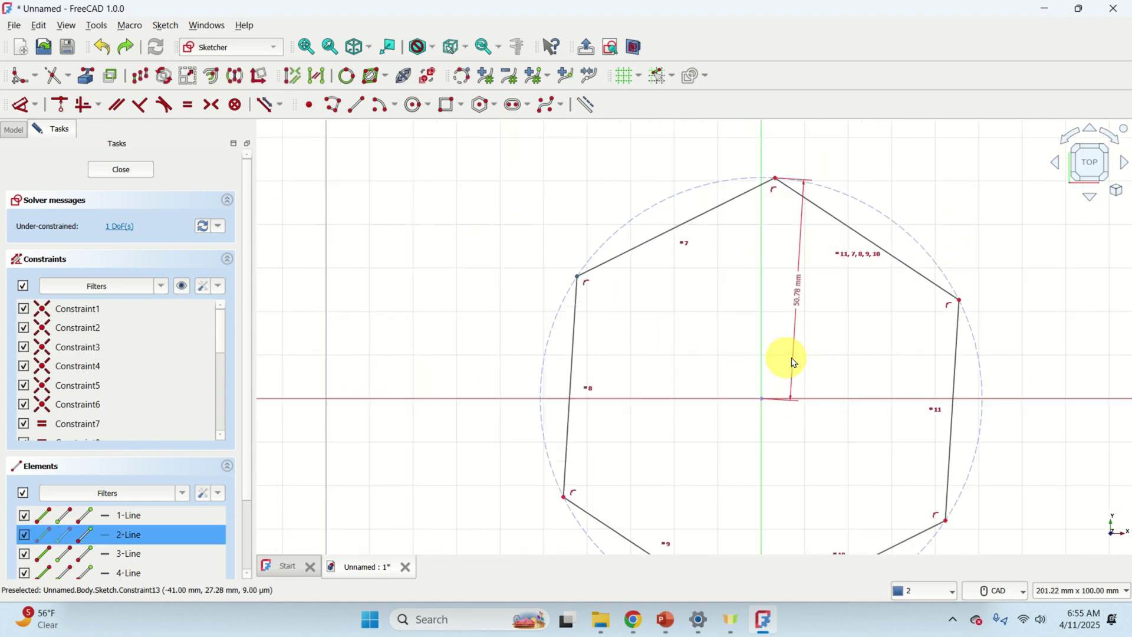
left_click(961, 303)
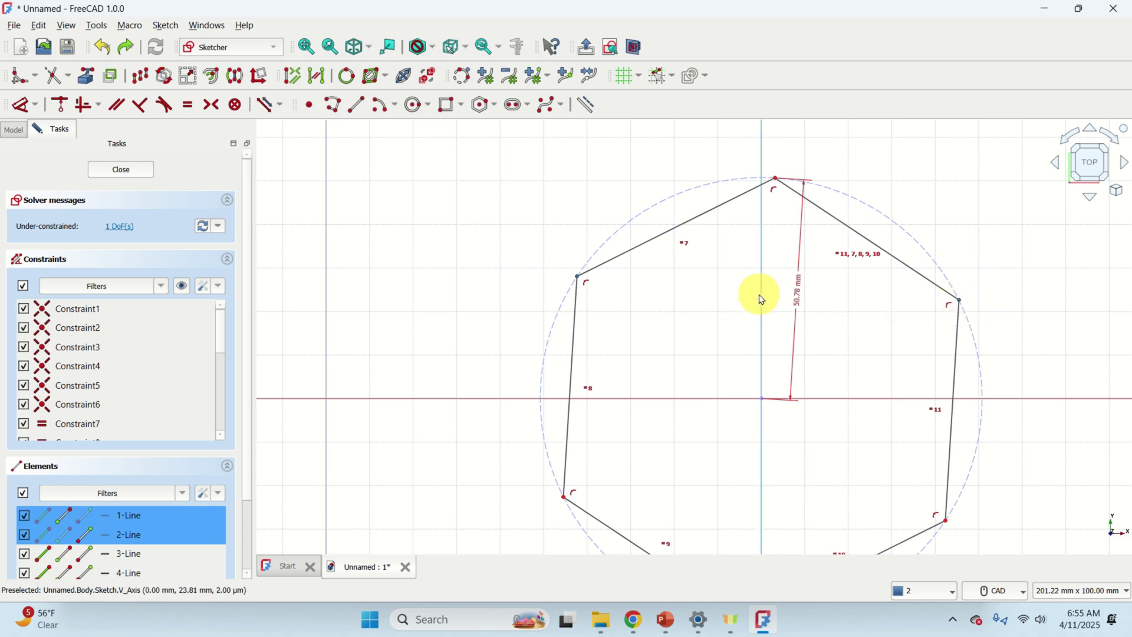
scroll(762, 299, "up", 2)
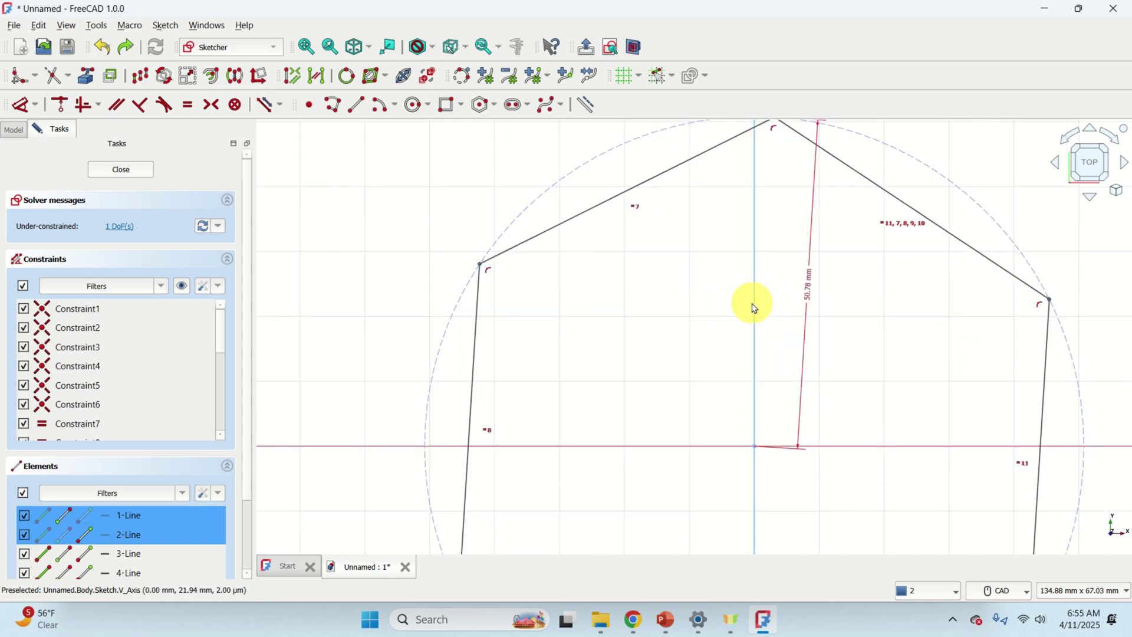
left_click(212, 110)
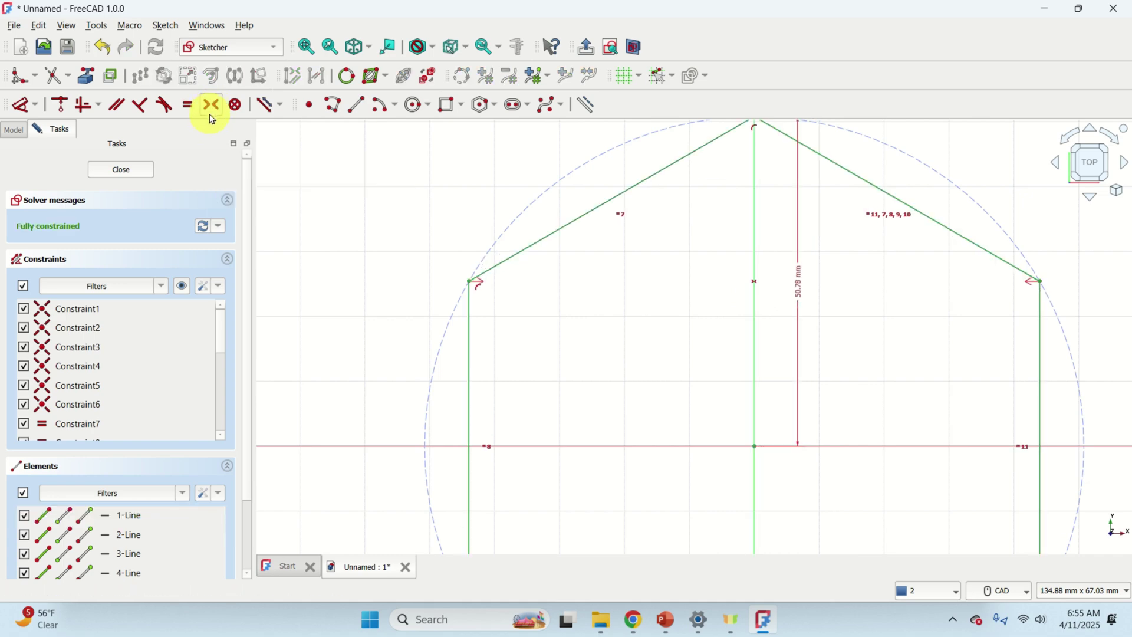
scroll(719, 272, "down", 2)
scroll(719, 271, "down", 2)
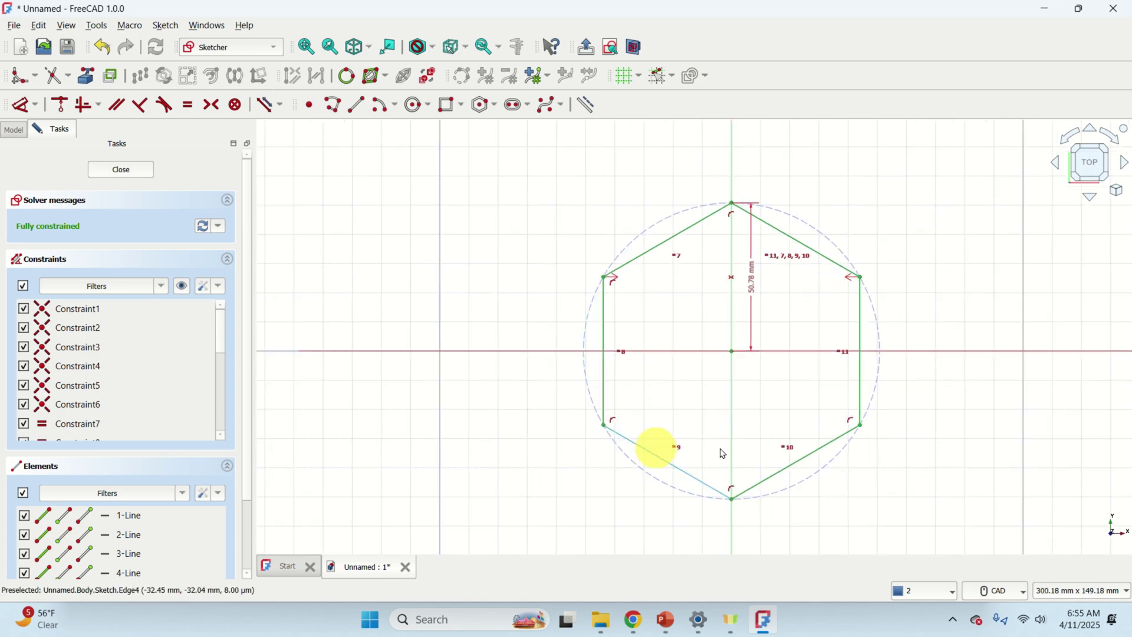
- Close the sketch and pad the hexagon 100 mm into a solid prism
left_click(142, 179)
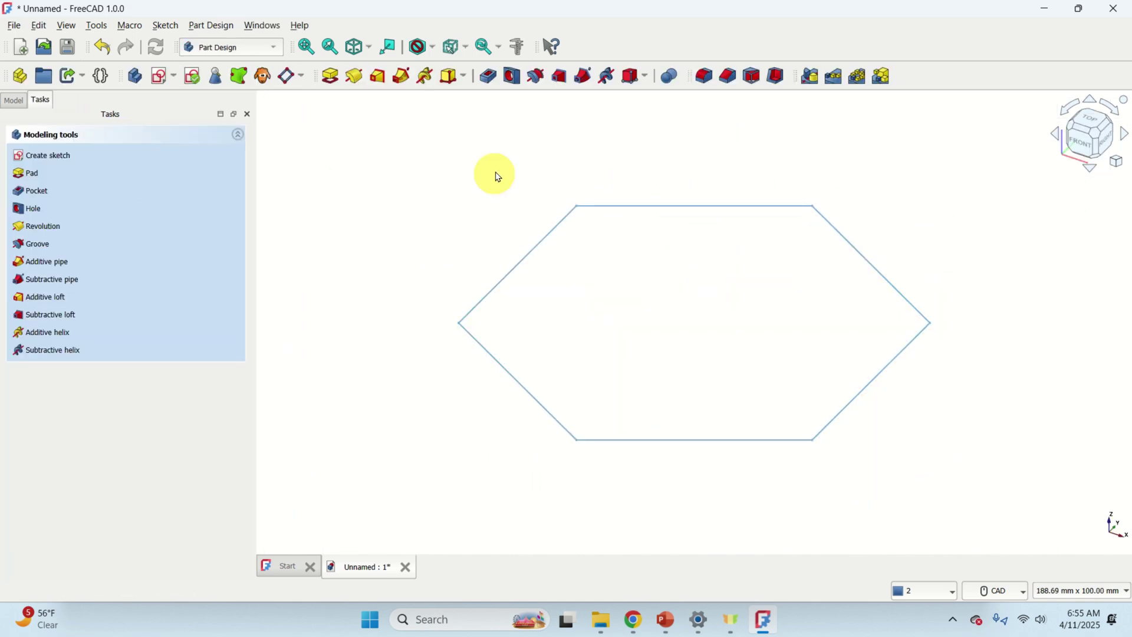
left_click(330, 77)
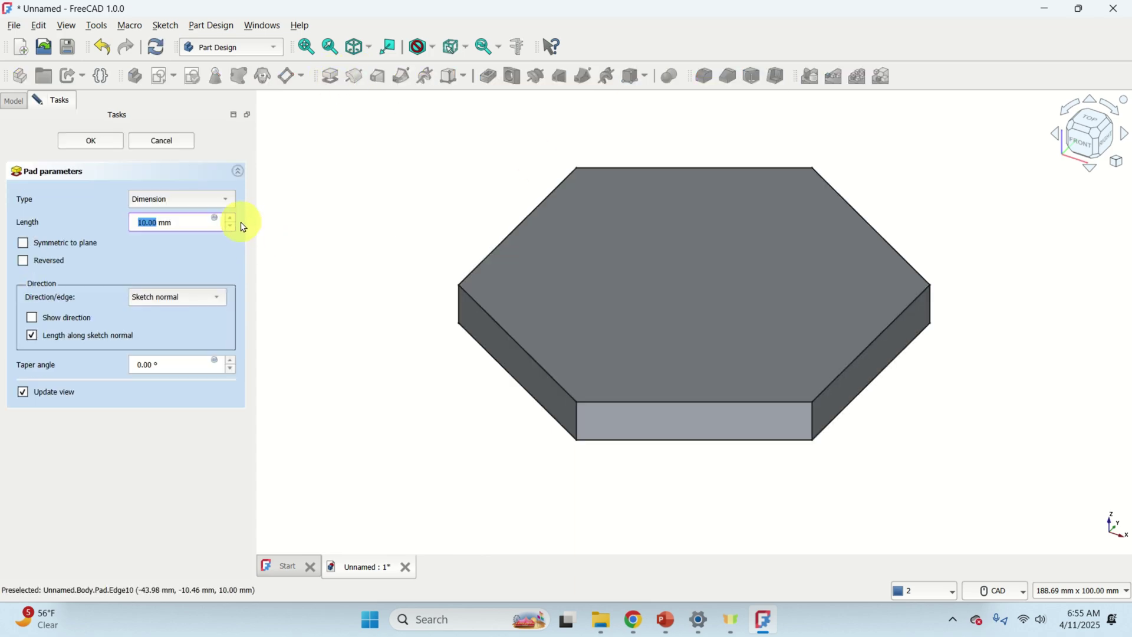
left_click(230, 219)
left_click(177, 227)
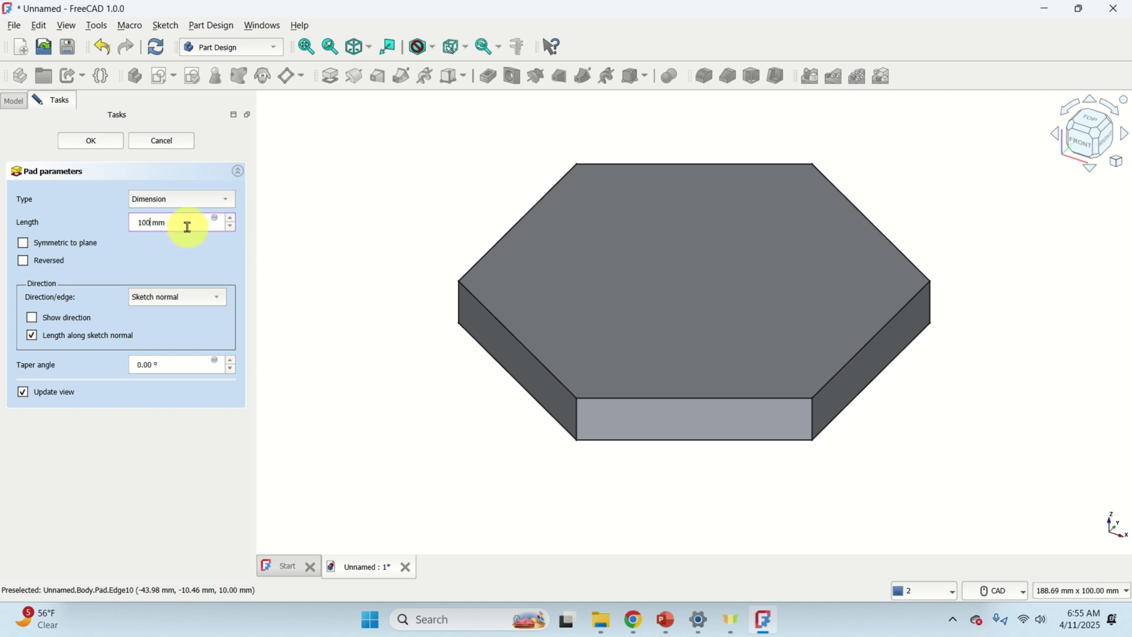
key("Return")
scroll(468, 316, "down", 7)
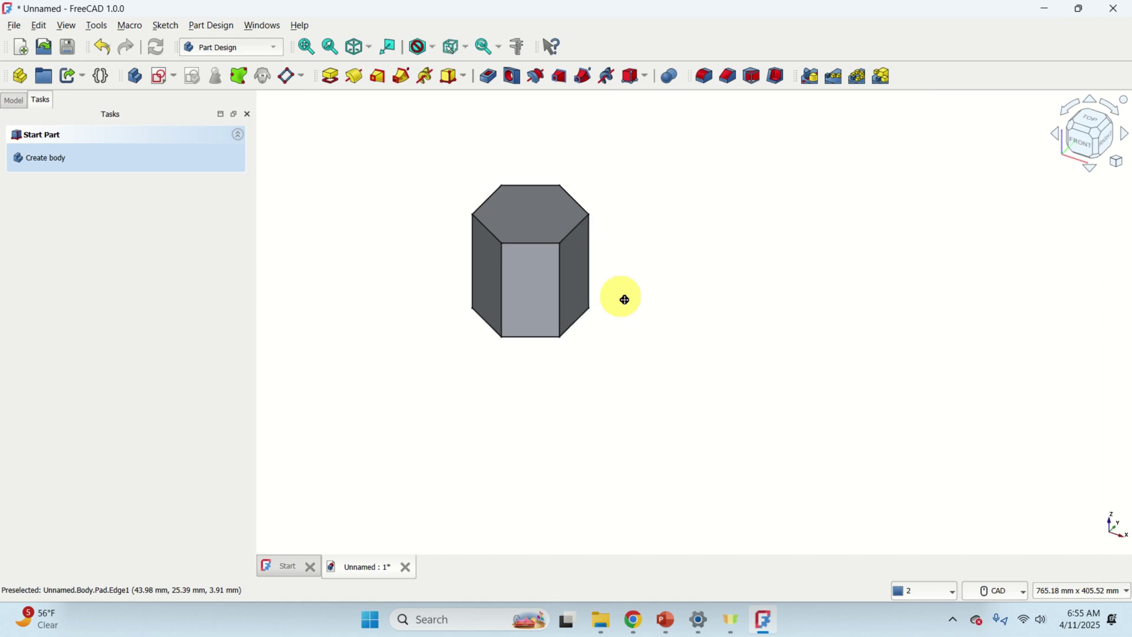
scroll(685, 306, "up", 3)
middle_click_drag(732, 326, 674, 286)
scroll(673, 286, "up", 2)
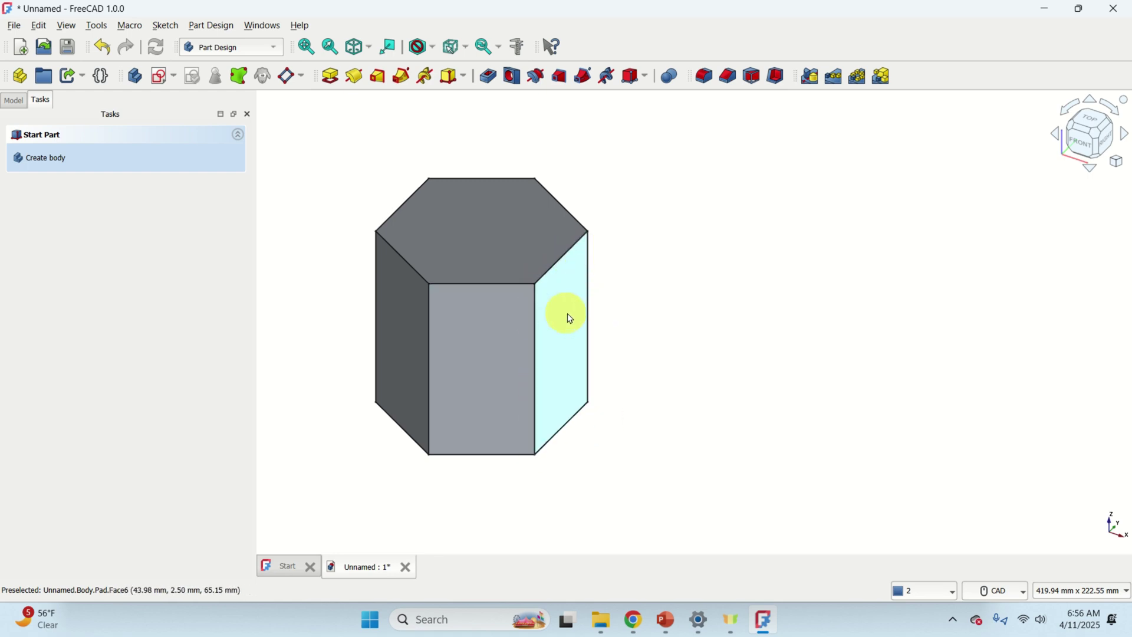
- With Pad selected, create Sketch001 on the XY-plane, then close and reopen it
left_click(15, 100)
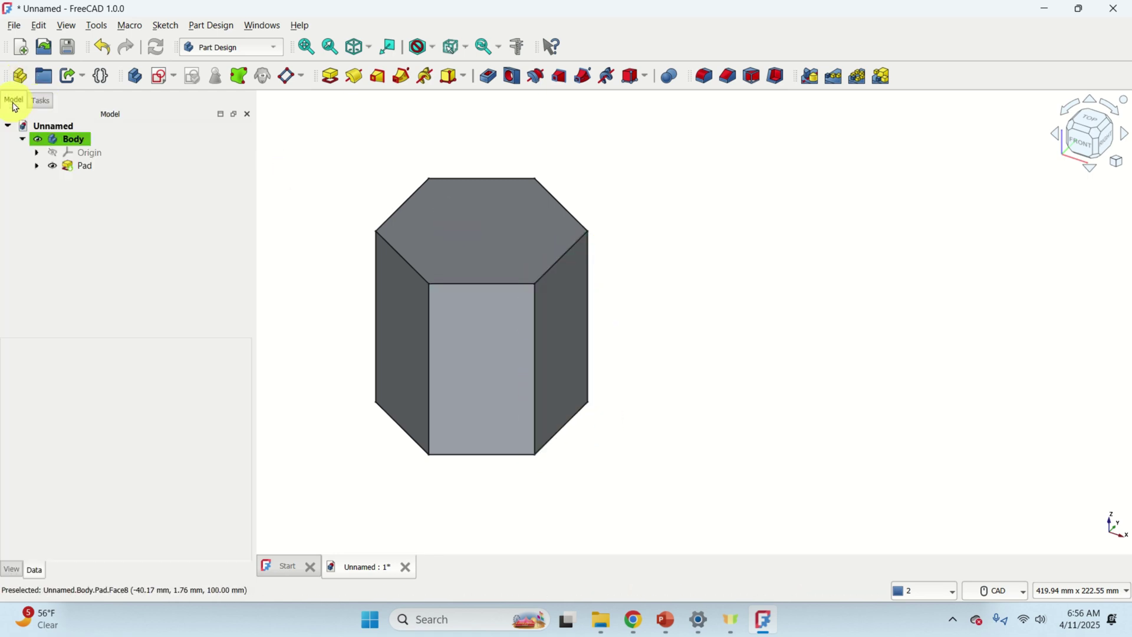
left_click(87, 176)
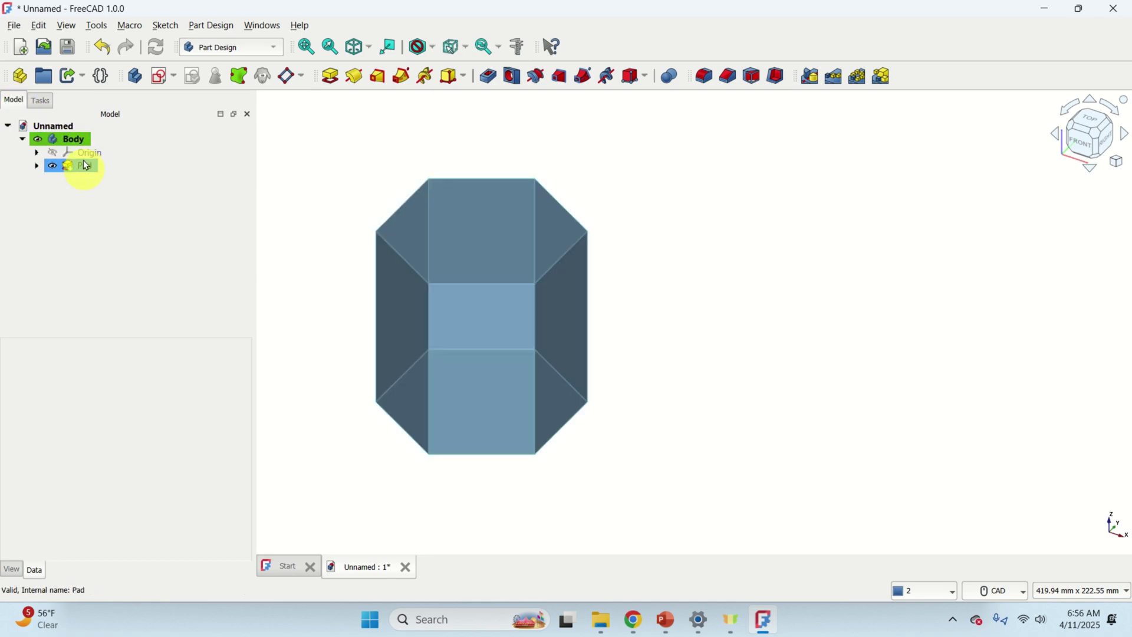
left_click(159, 76)
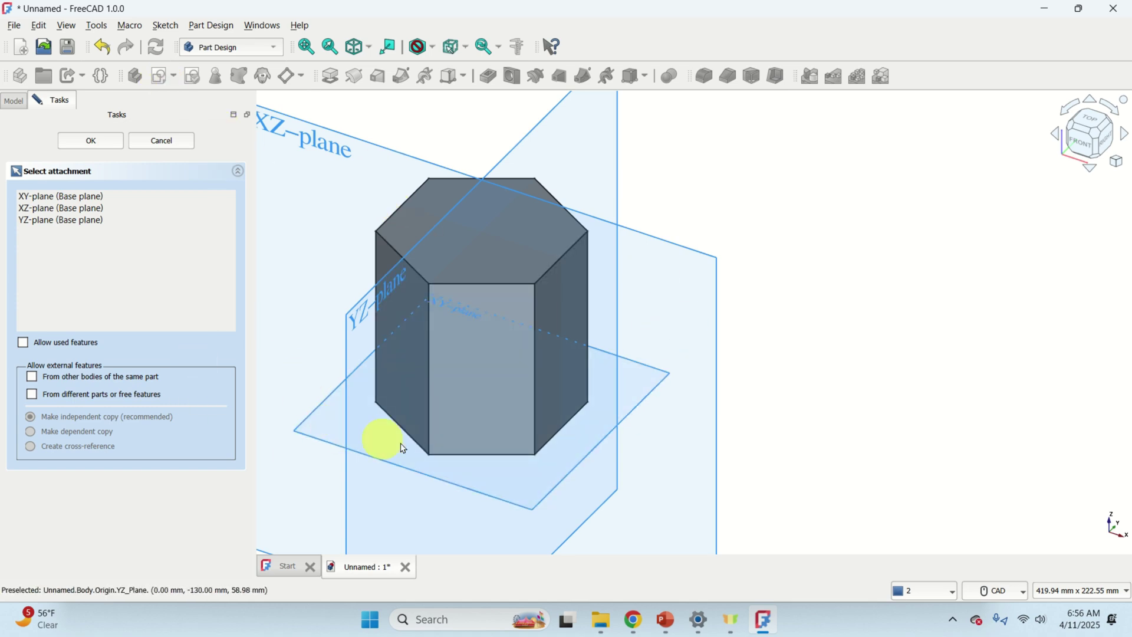
left_click(87, 196)
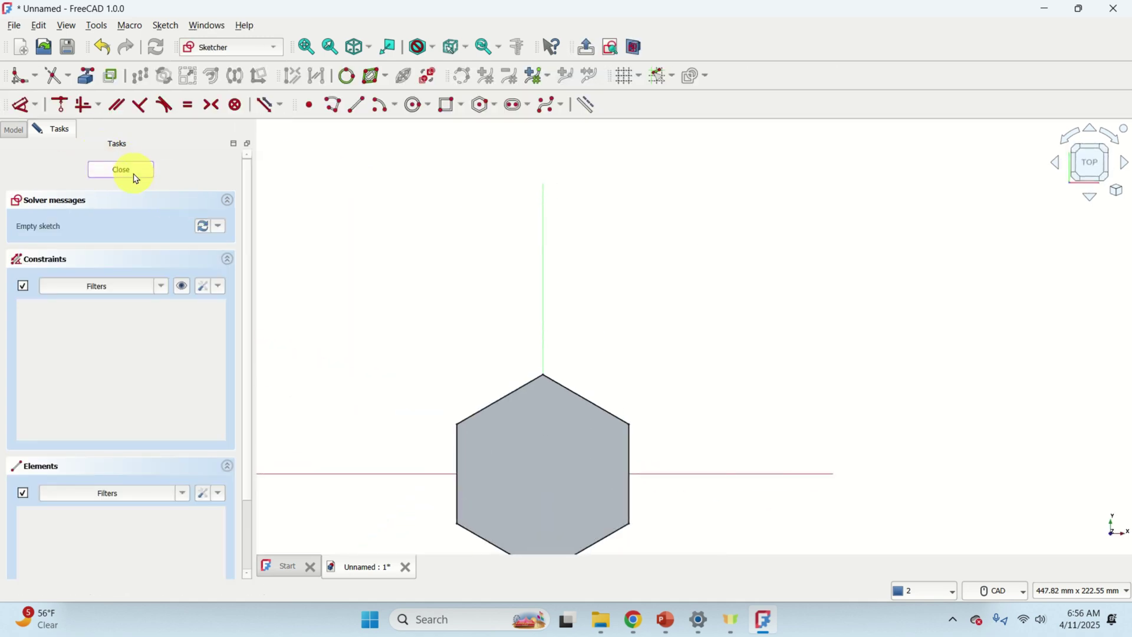
left_click(122, 171)
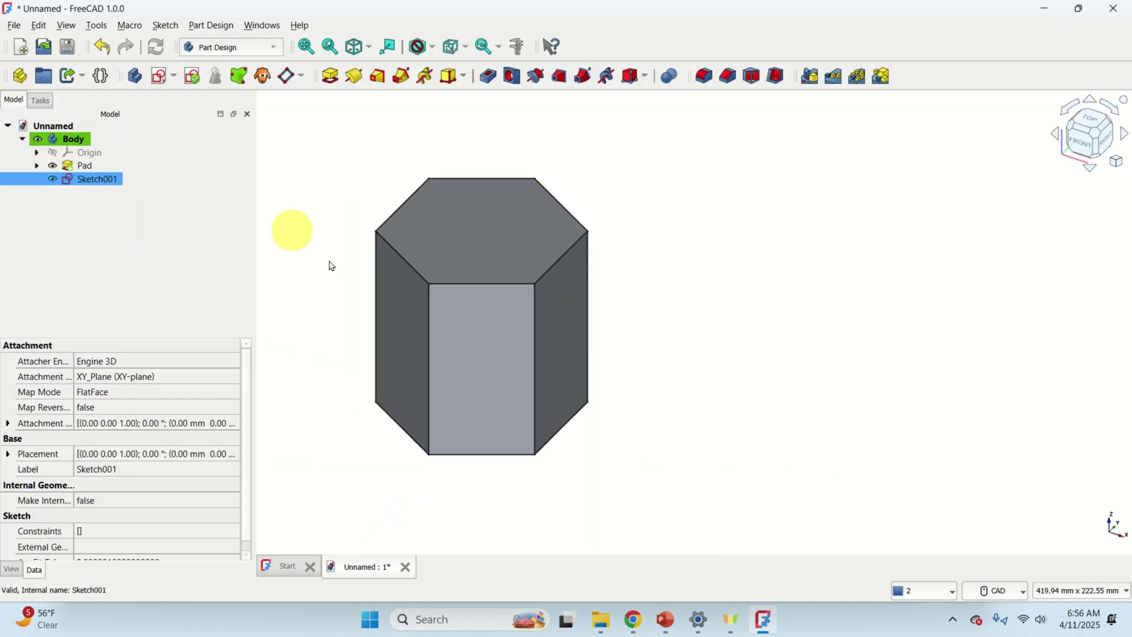
double_click(102, 181)
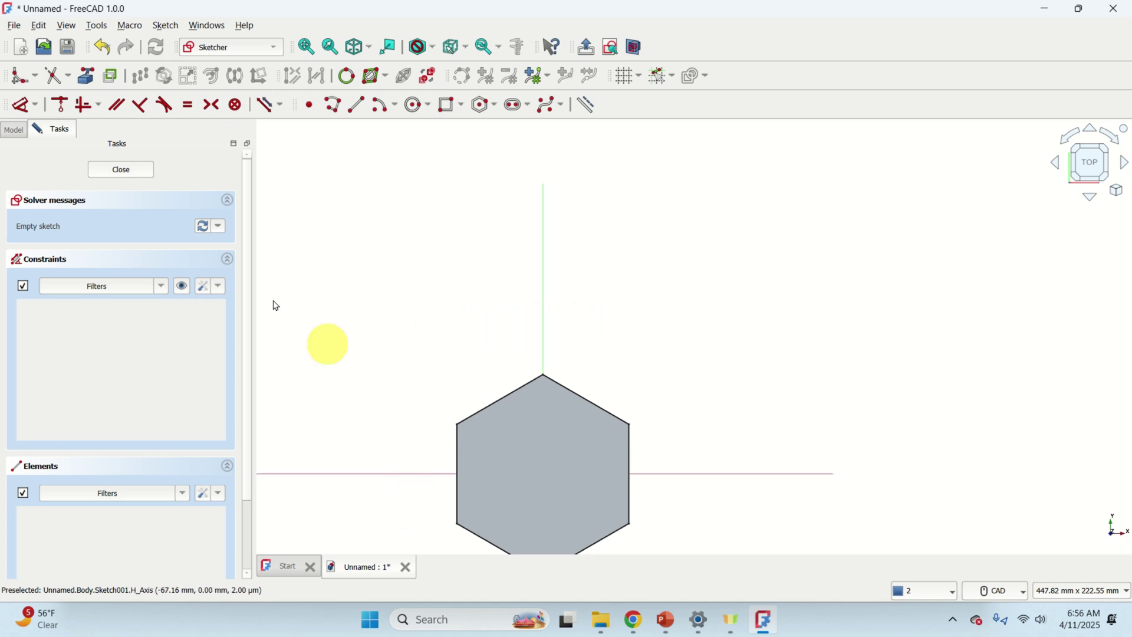
- Close Sketch001, select the prism's front side face, and attach Sketch001 to it
left_click(124, 171)
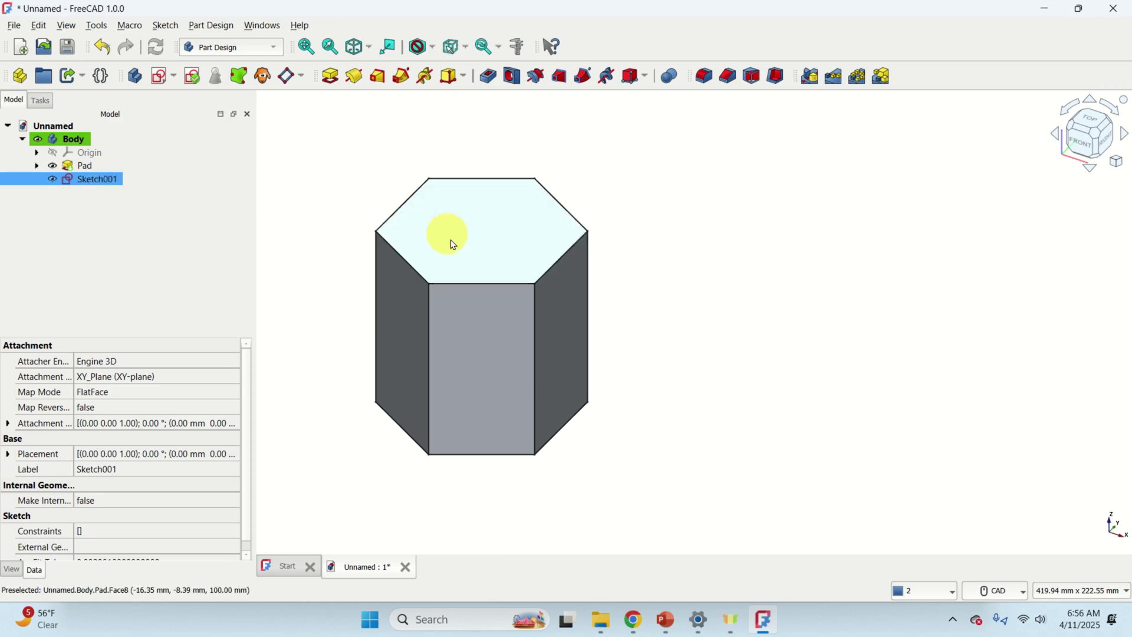
middle_click_drag(707, 351, 483, 260)
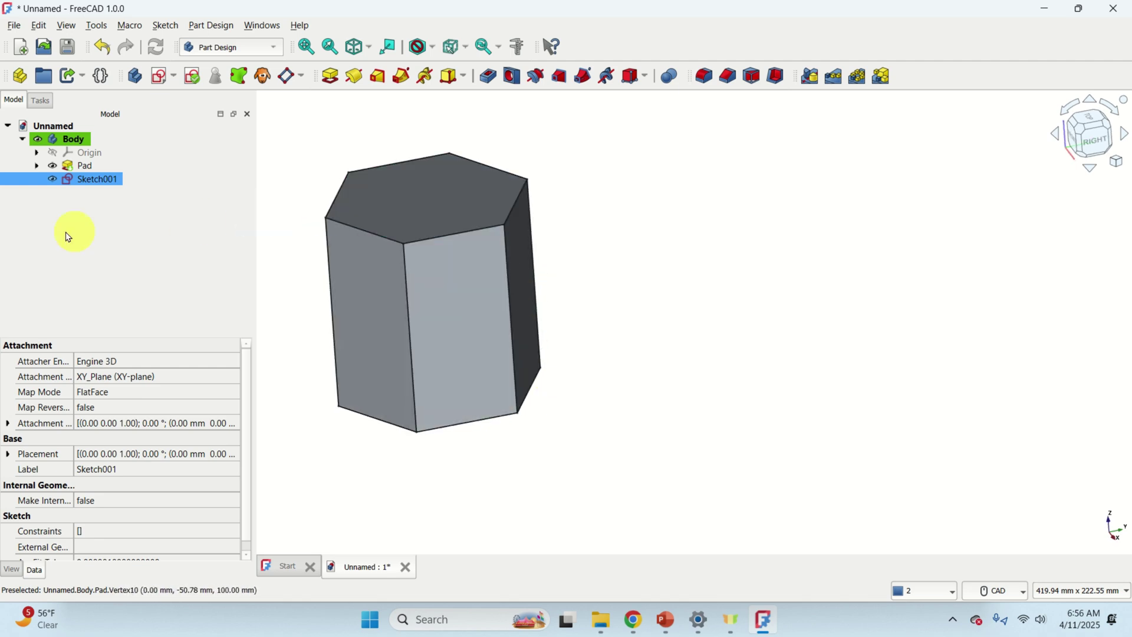
left_click(466, 309)
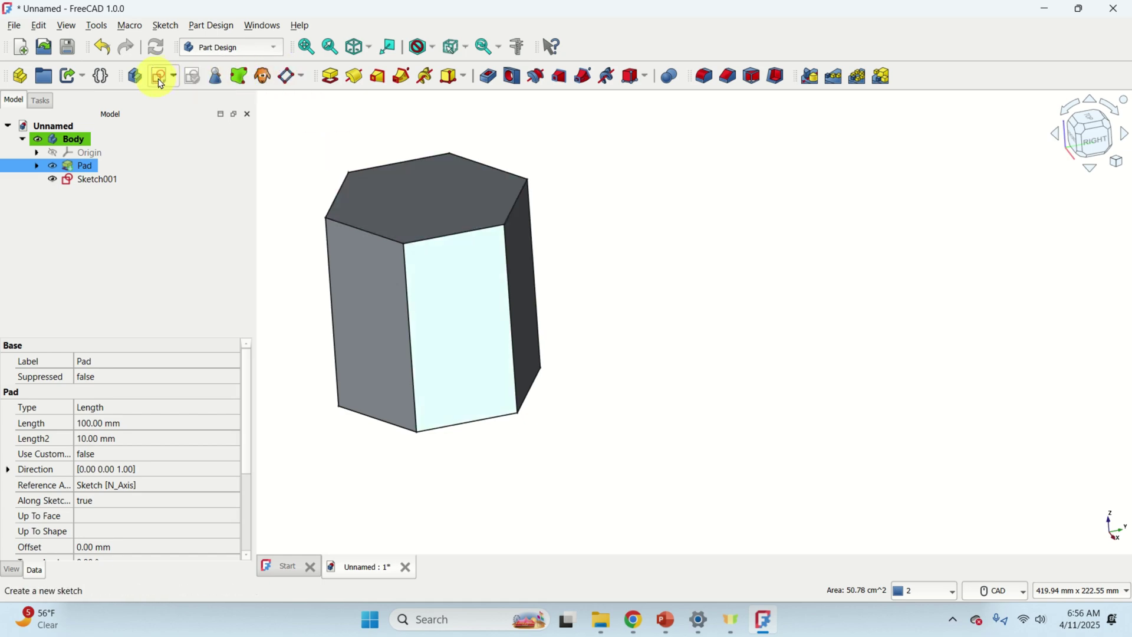
left_click(177, 81)
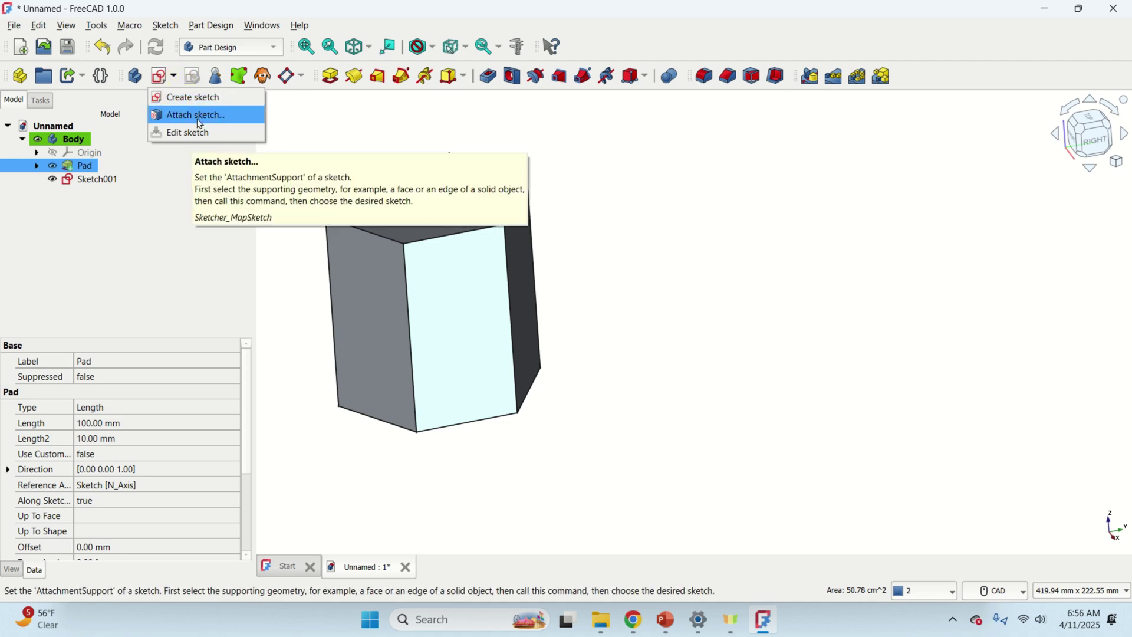
left_click(200, 115)
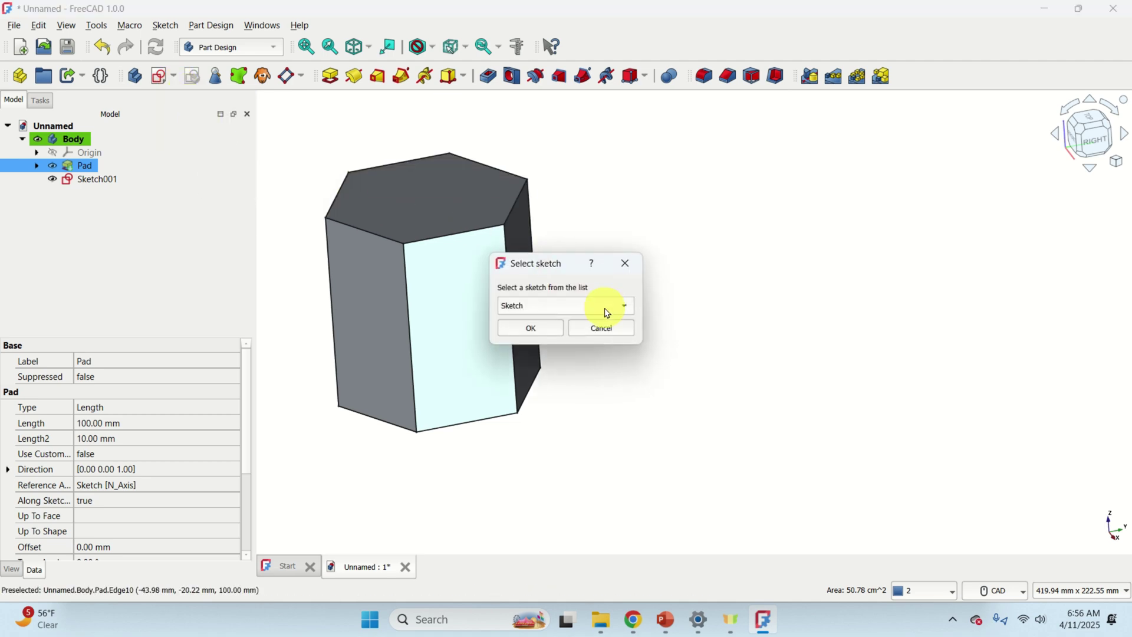
left_click(608, 313)
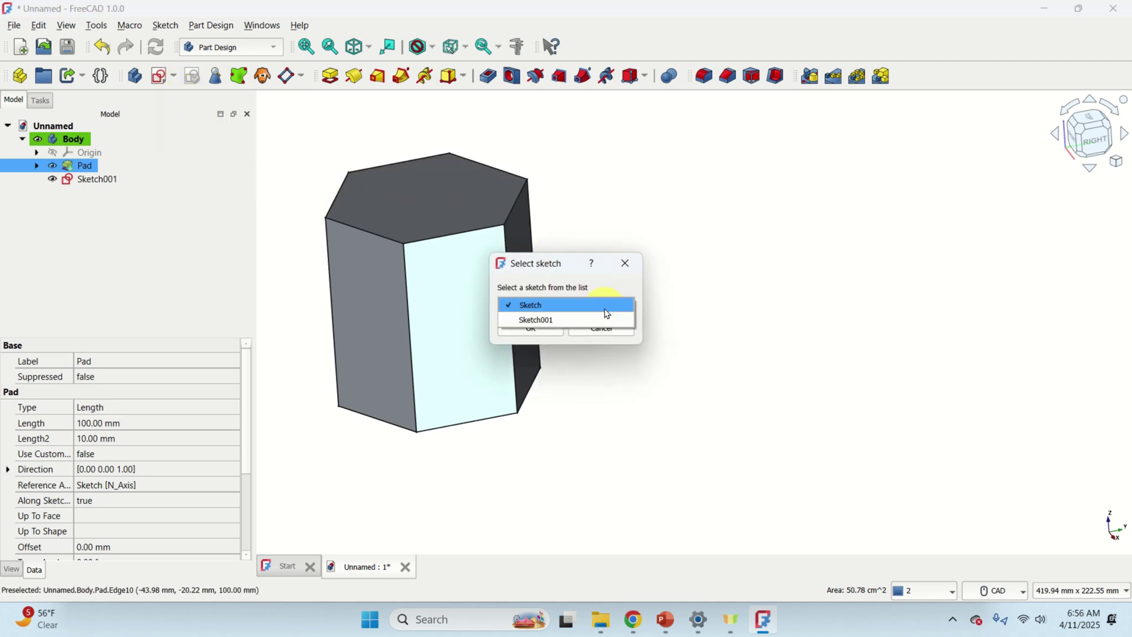
left_click(556, 322)
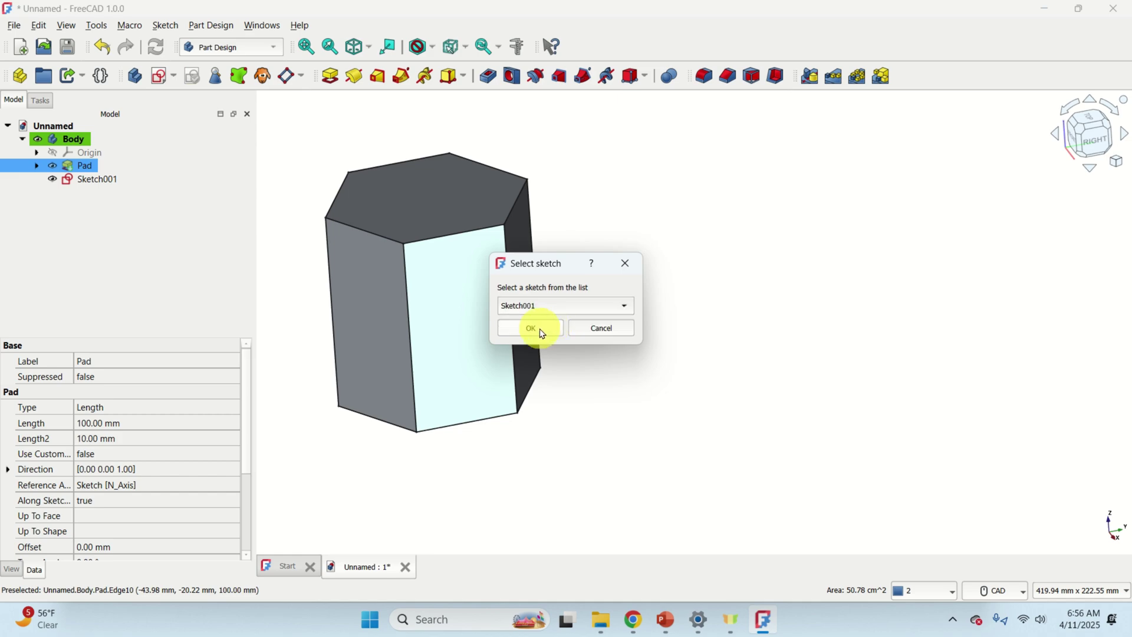
left_click(543, 334)
left_click(563, 330)
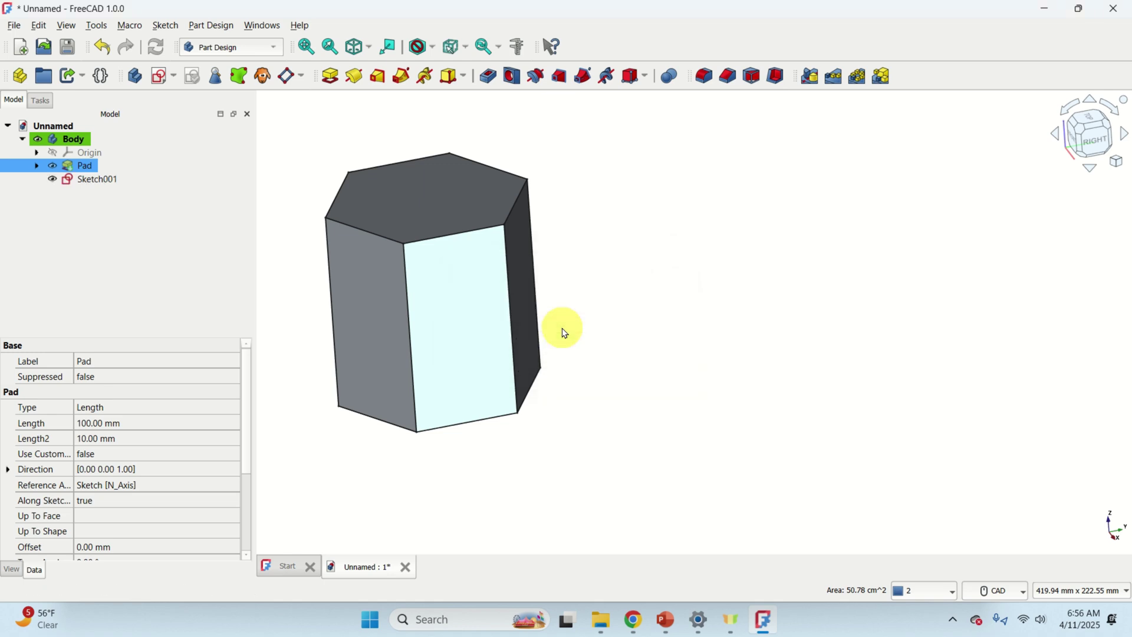
- Open Sketch001 and draw a rectangle on the side face straddling the vertical axis
double_click(98, 179)
scroll(488, 265, "up", 2)
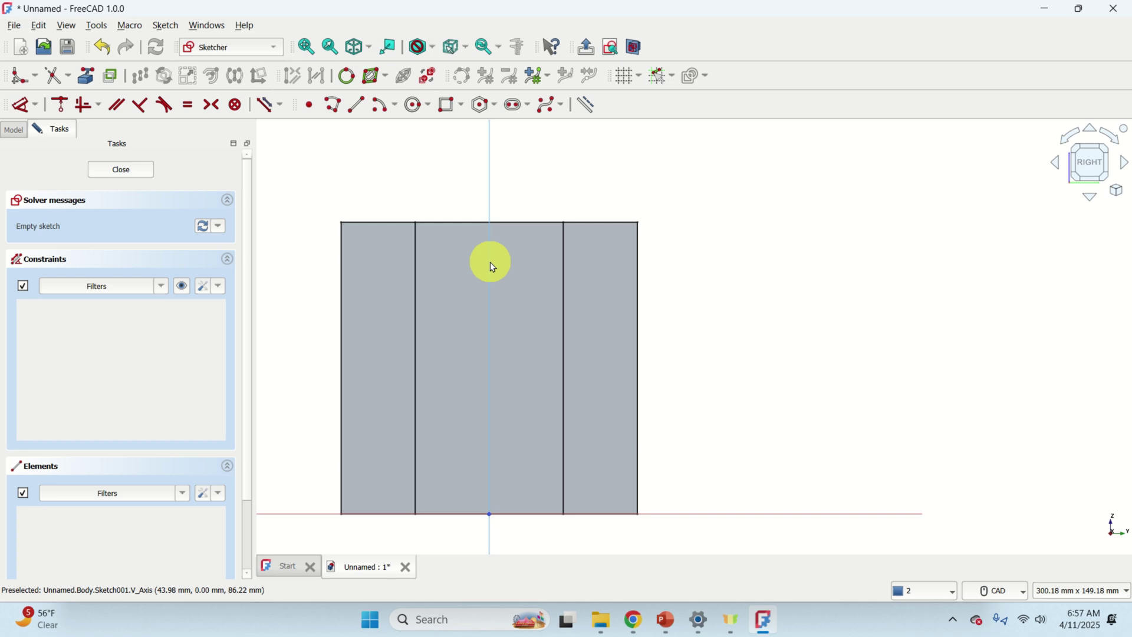
left_click(450, 106)
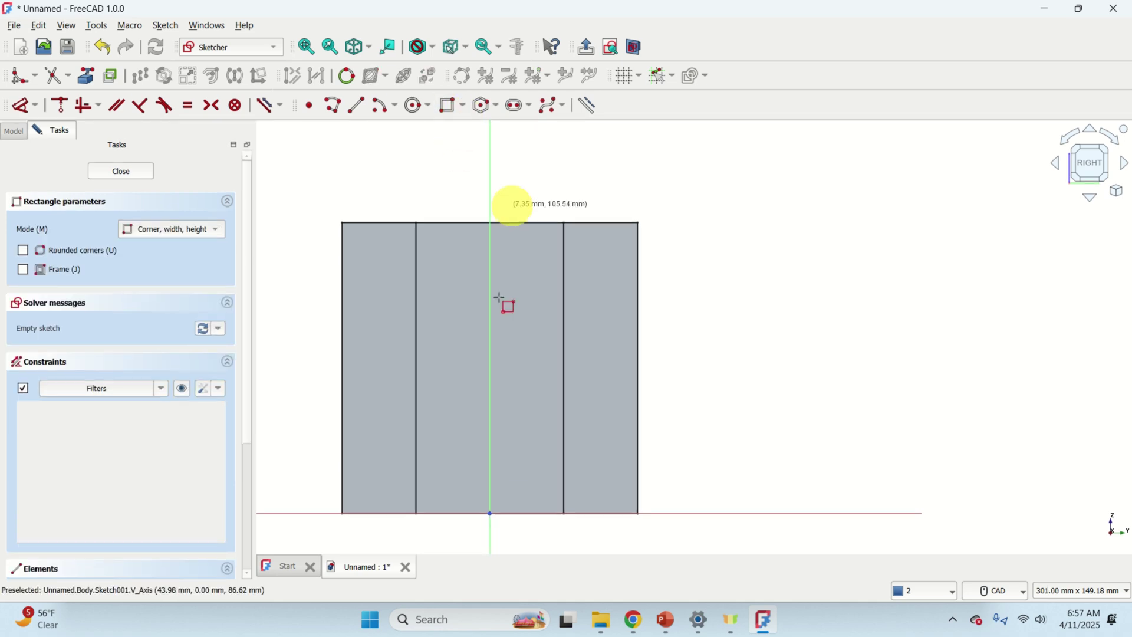
left_click(461, 351)
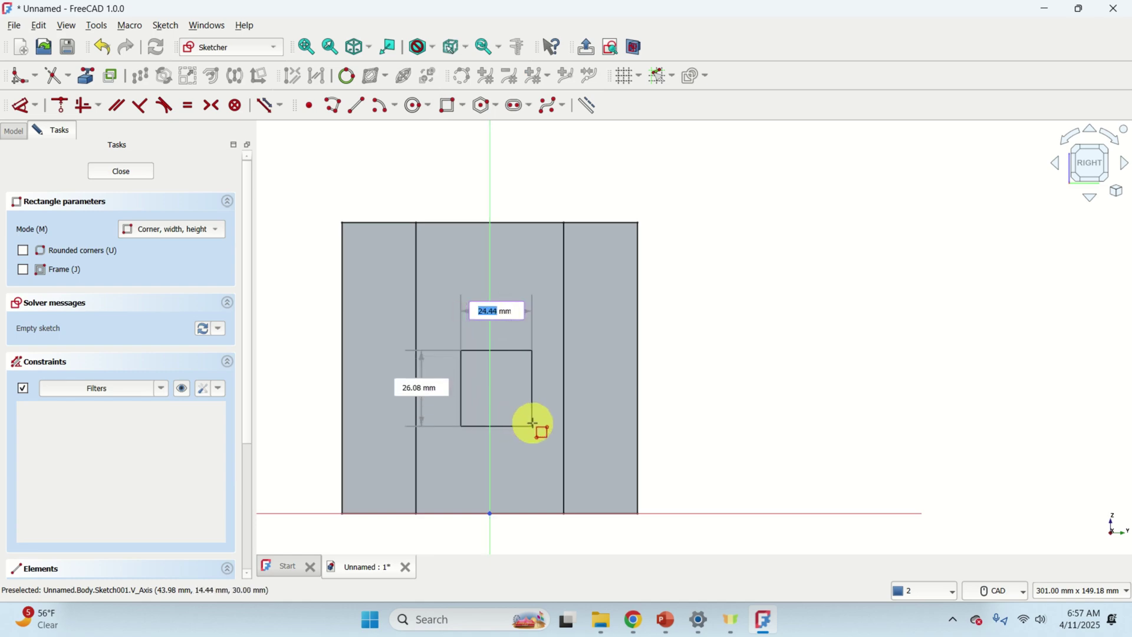
left_click(548, 426)
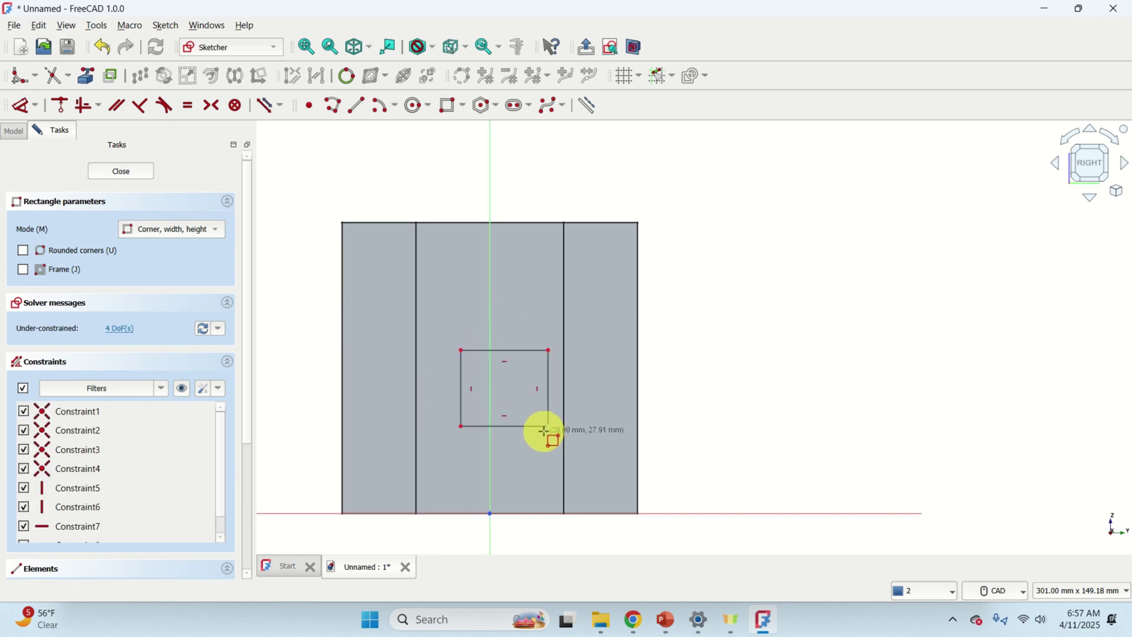
right_click(537, 398)
scroll(537, 398, "up", 4)
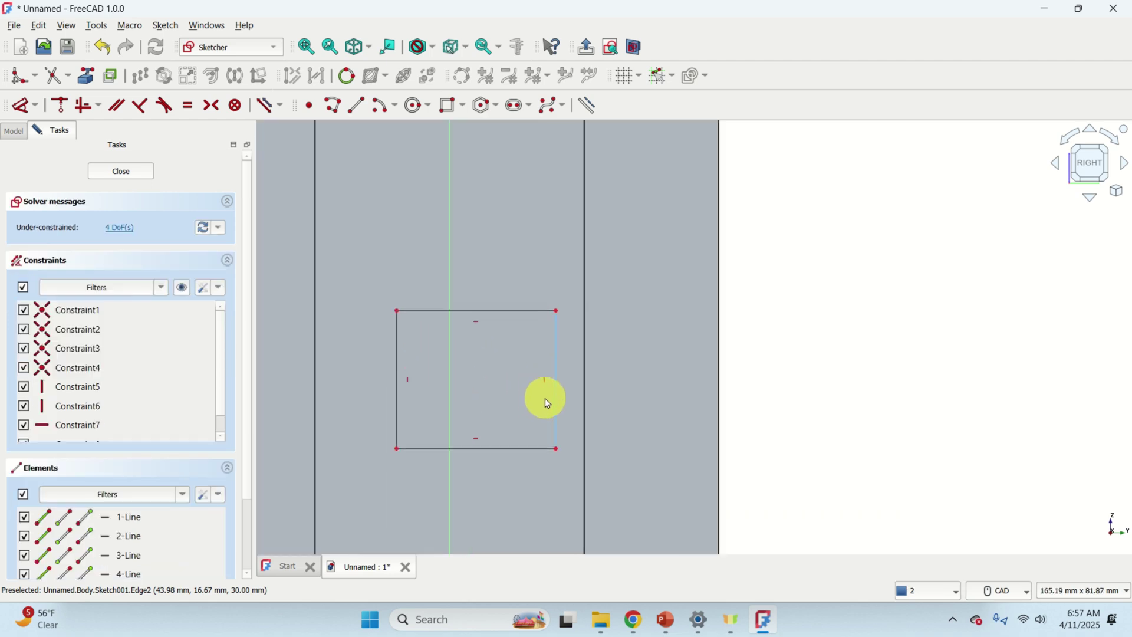
scroll(548, 404, "down", 2)
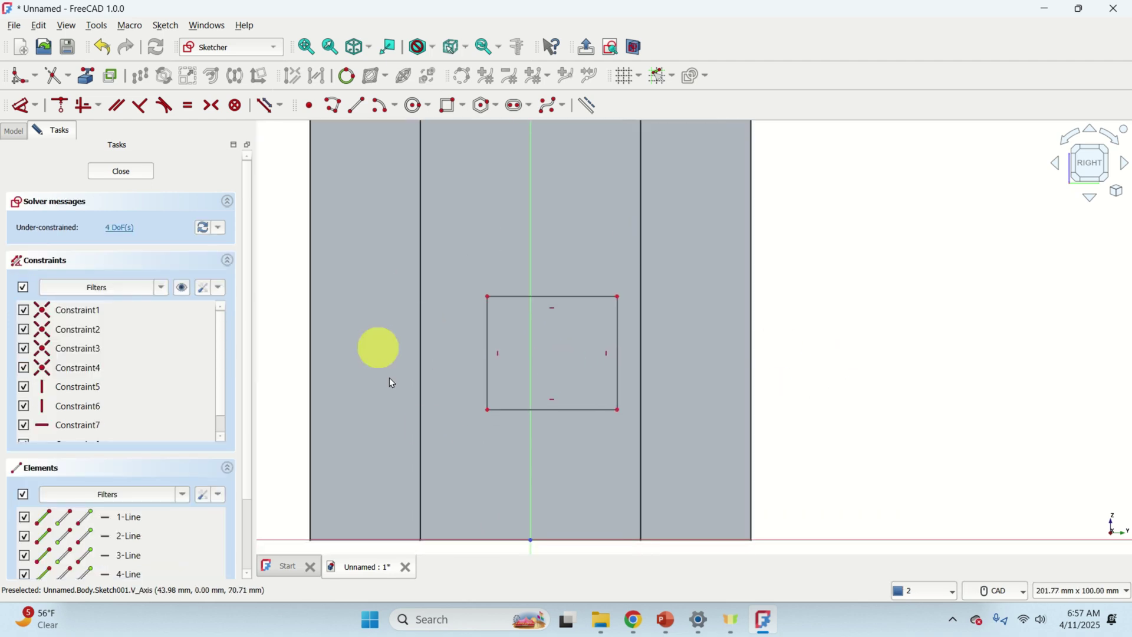
middle_click_drag(677, 290, 665, 356)
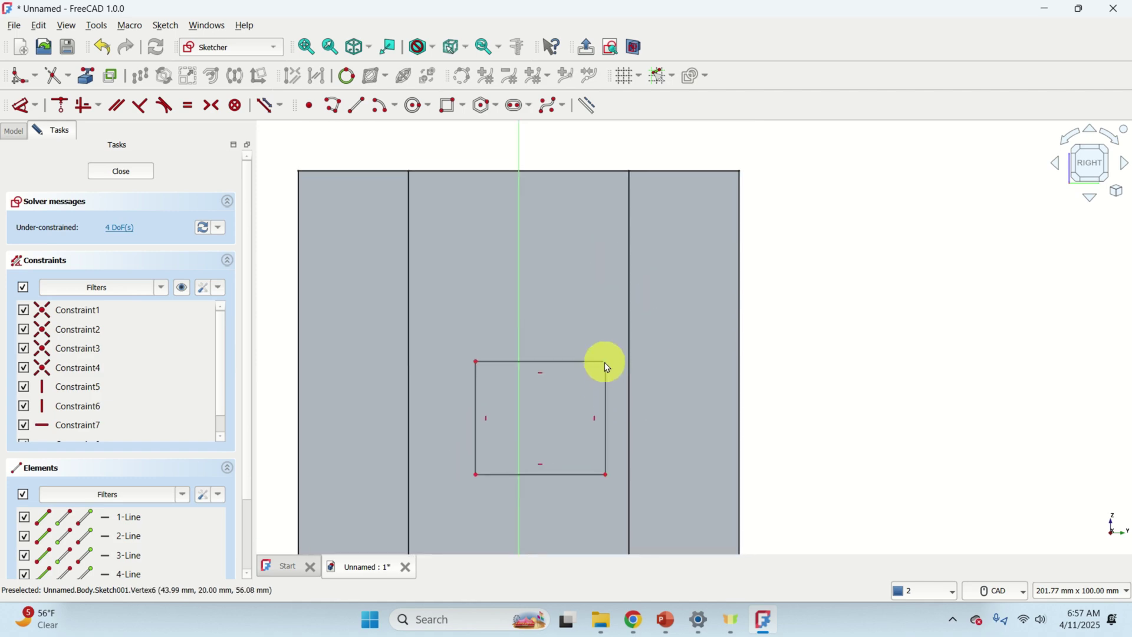
scroll(606, 363, "up", 1)
scroll(605, 362, "down", 1)
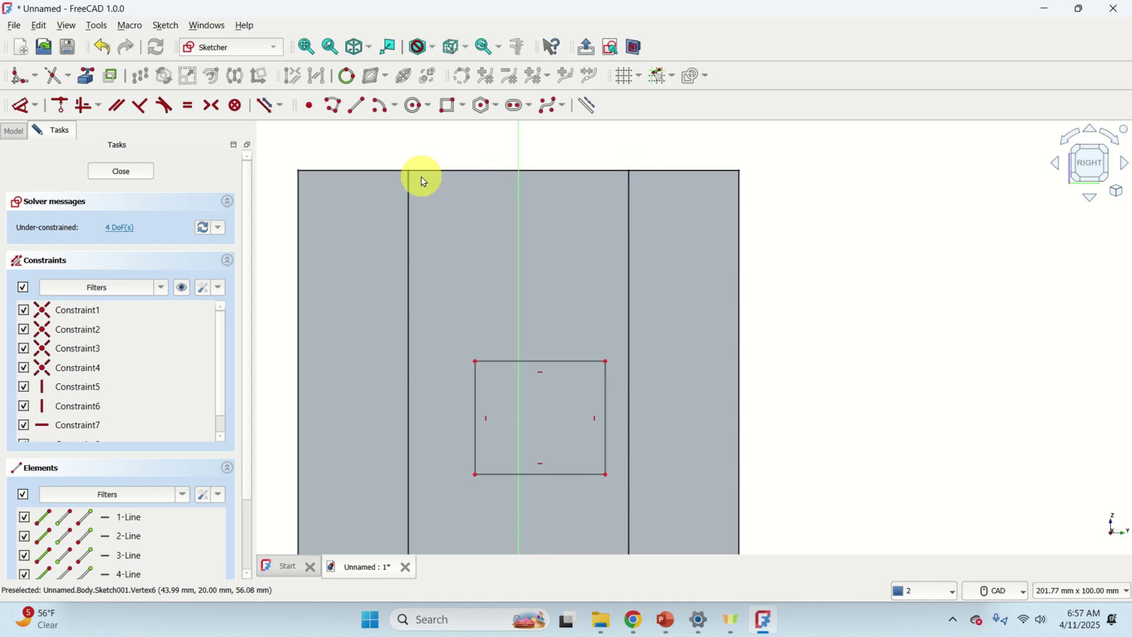
- Import the face's right vertical edge and top edge as external reference geometry
left_click(87, 85)
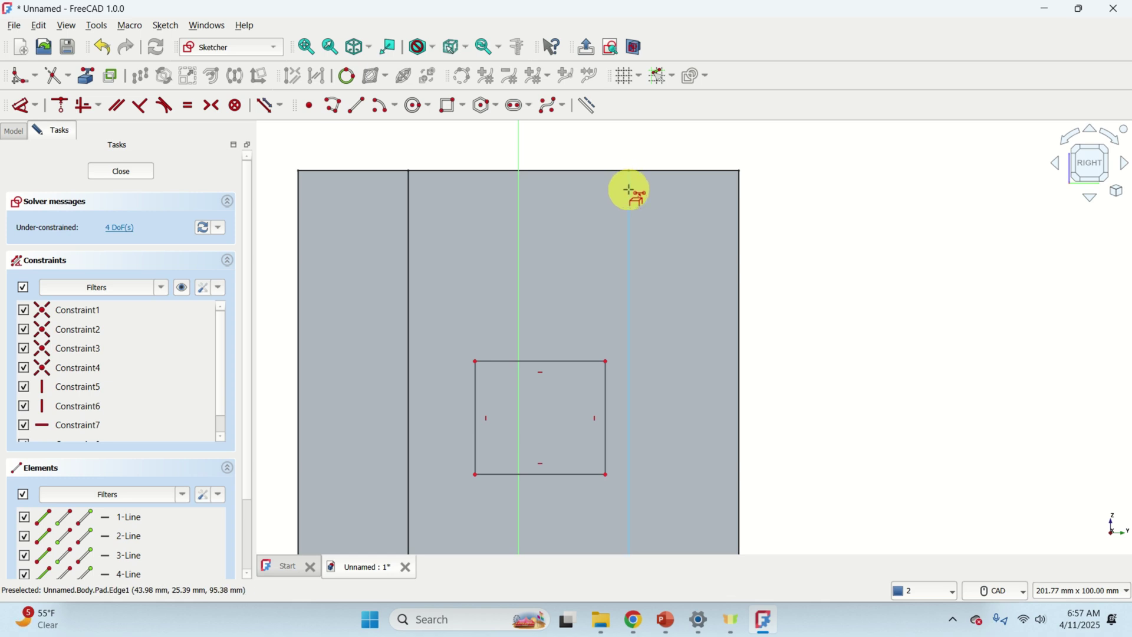
scroll(629, 190, "up", 3)
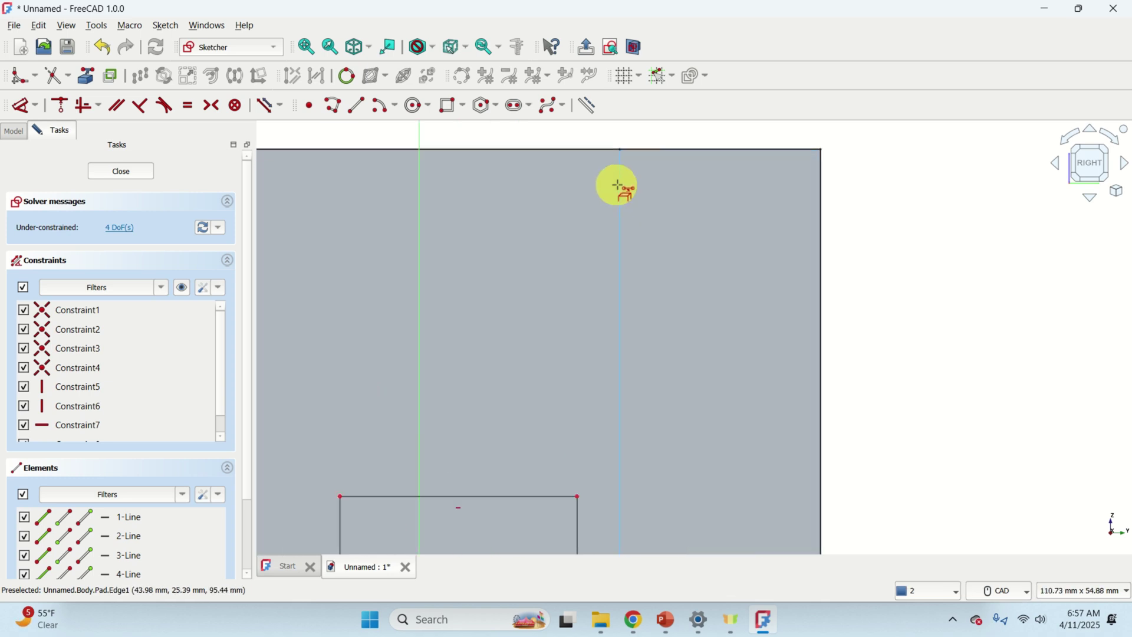
left_click(620, 186)
scroll(575, 184, "down", 1)
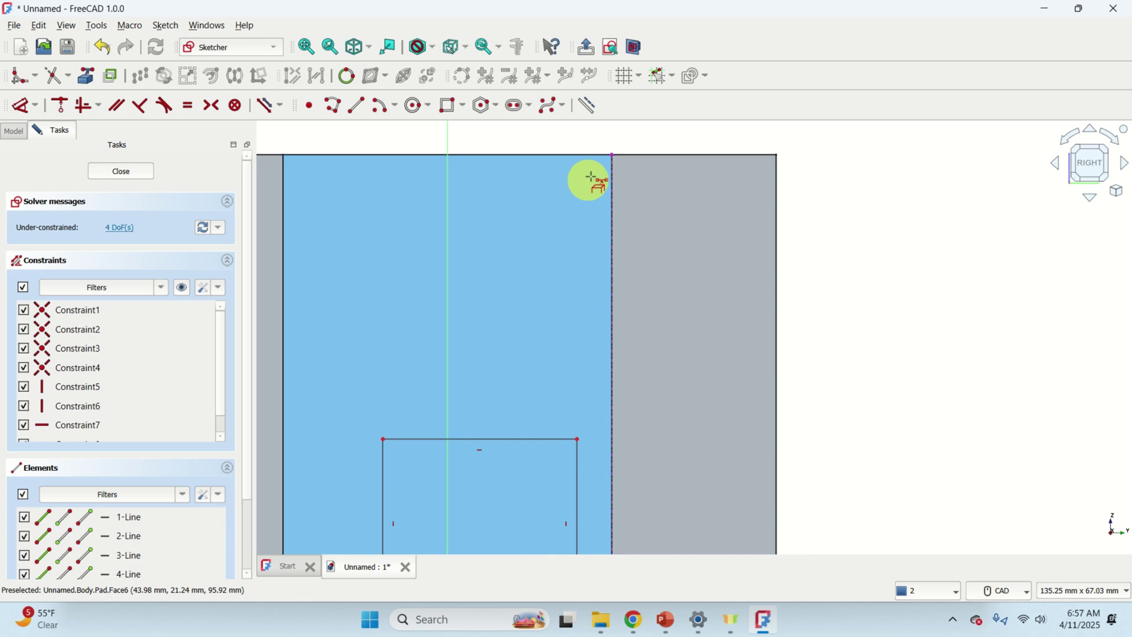
left_click(581, 153)
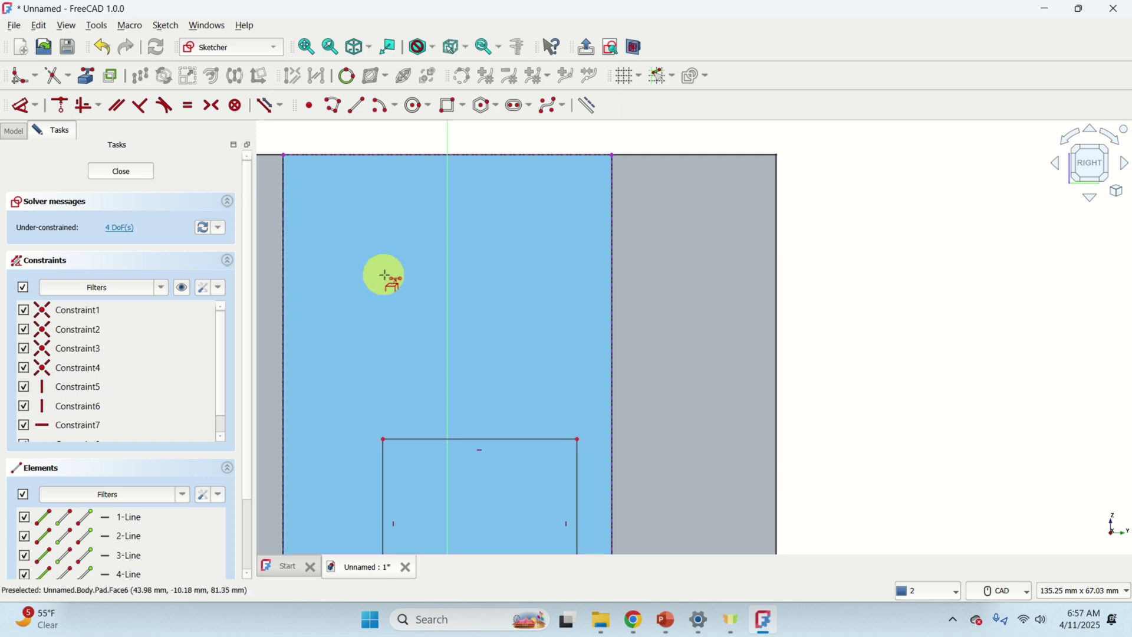
scroll(413, 285, "down", 1)
middle_click_drag(412, 286, 497, 139)
scroll(498, 140, "down", 1)
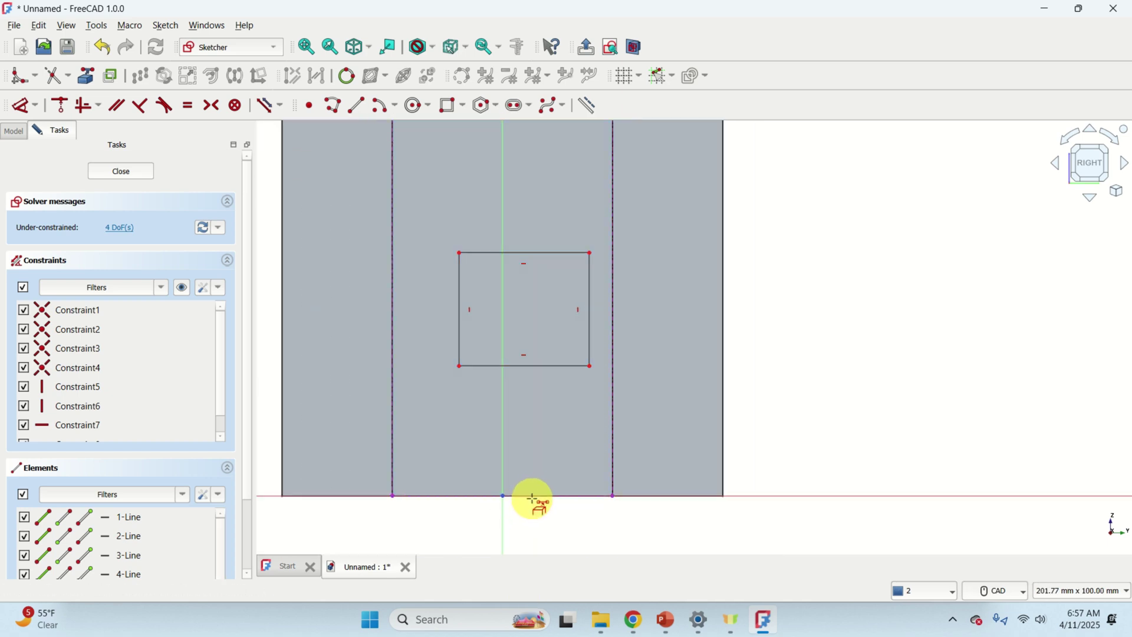
scroll(510, 448, "down", 3)
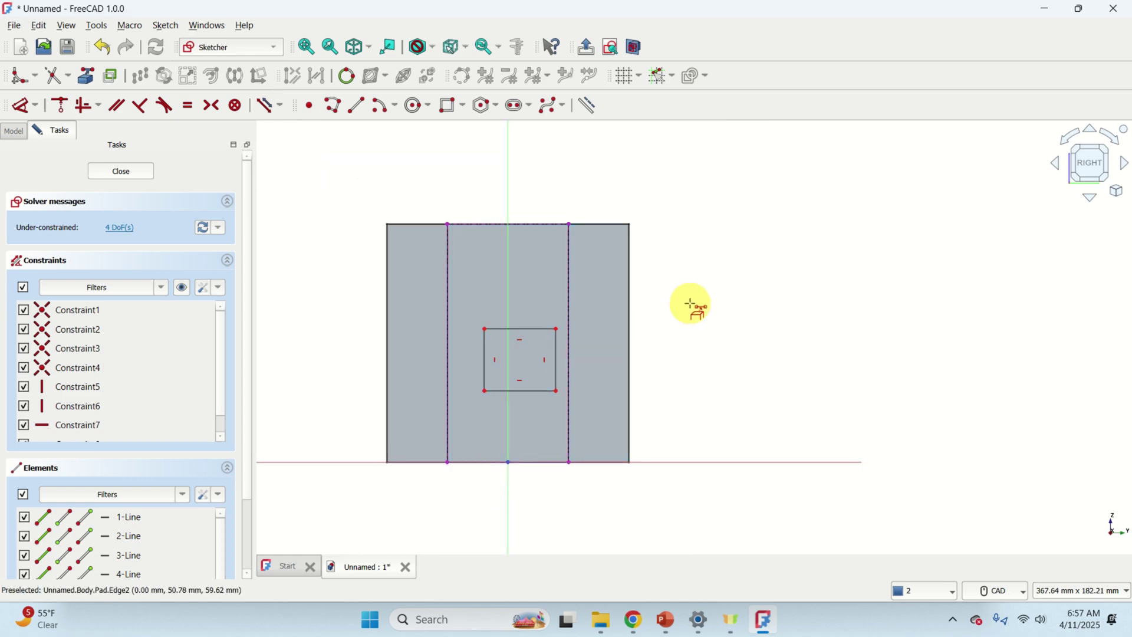
scroll(596, 226, "up", 3)
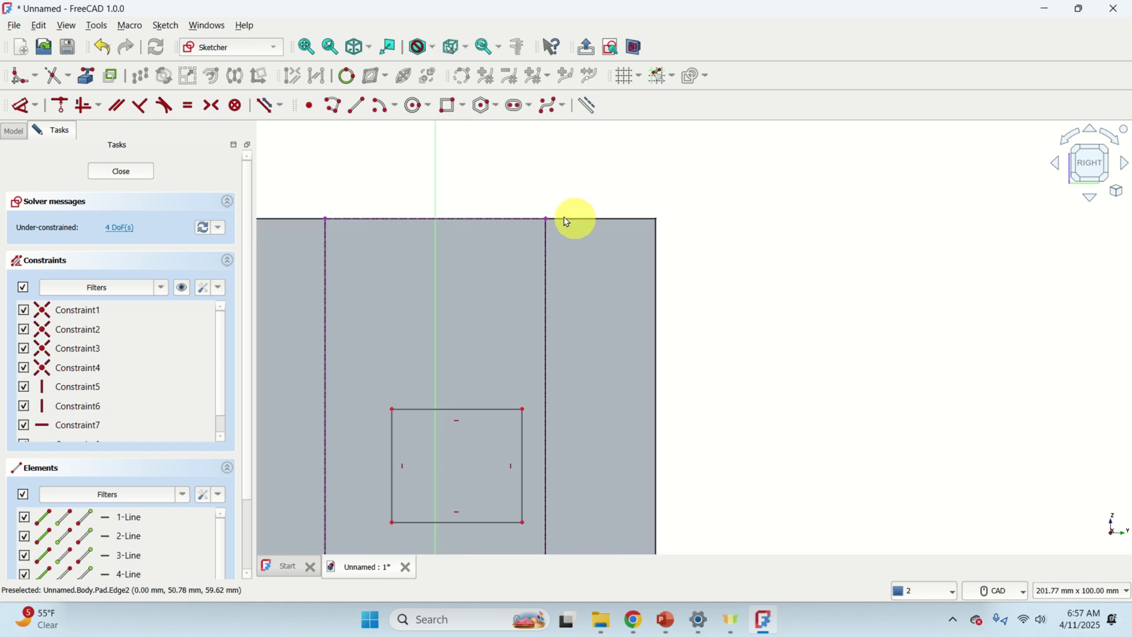
- Import a corner point on the face's top edge, then select the rectangle's top-right corner
left_click(547, 219)
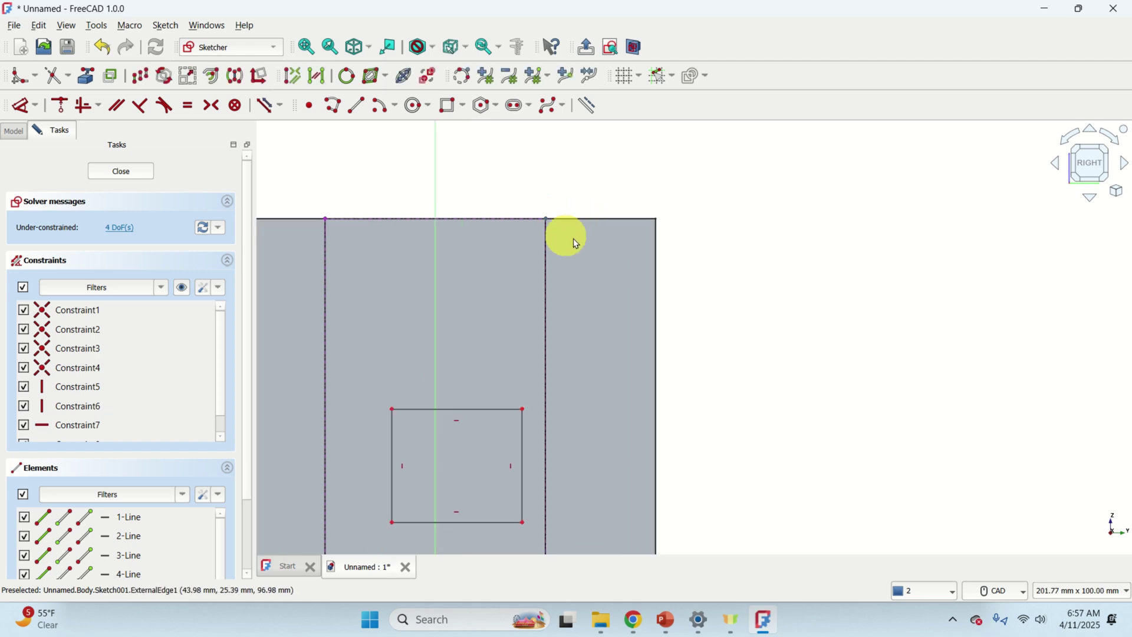
left_click(522, 415)
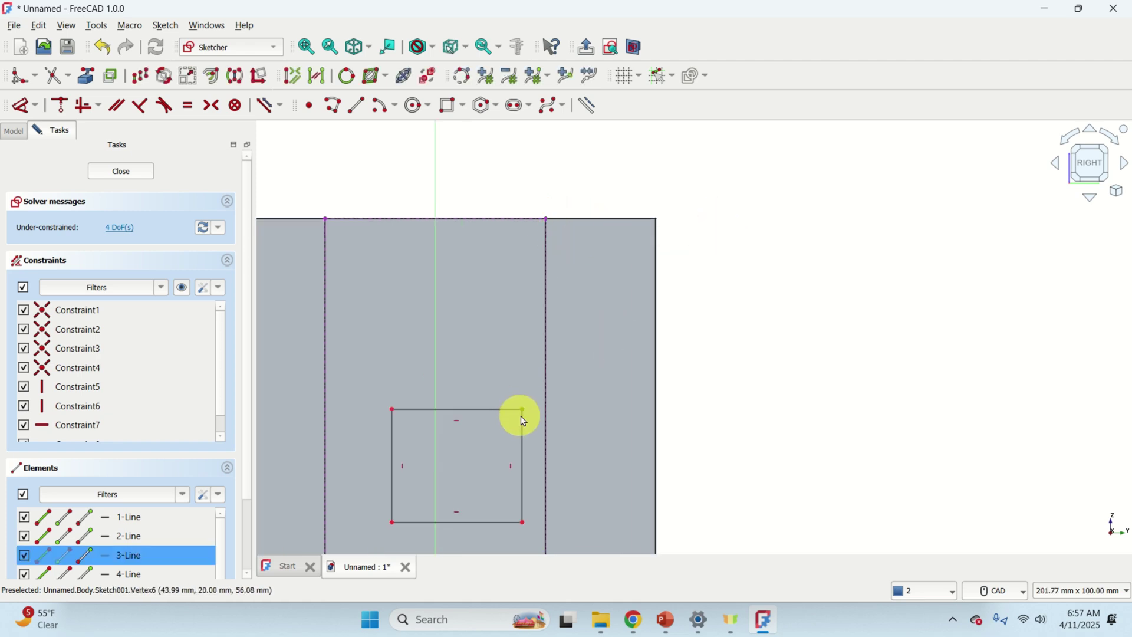
left_click(789, 195)
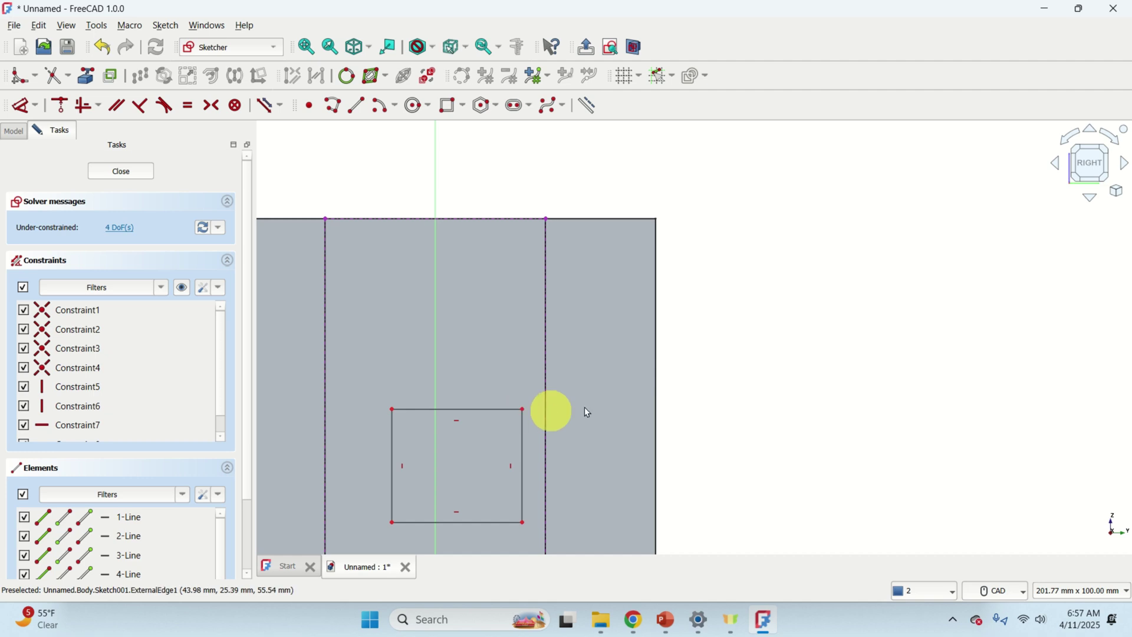
left_click(523, 410)
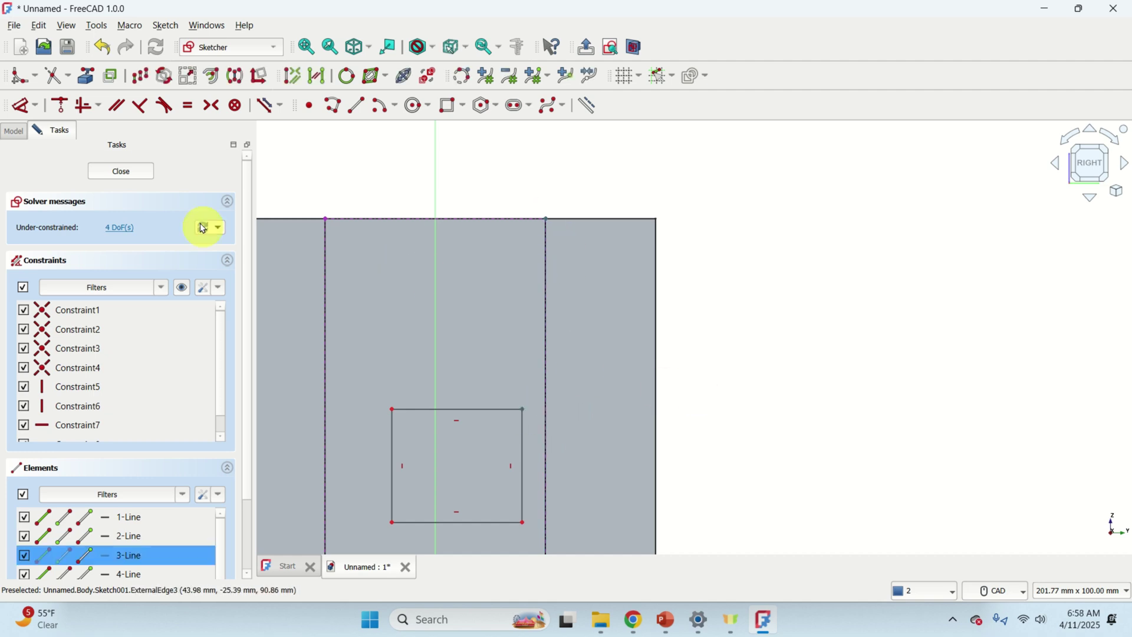
- Constrain the rectangle's corner 10 mm horizontally from the face's right edge line
left_click(39, 111)
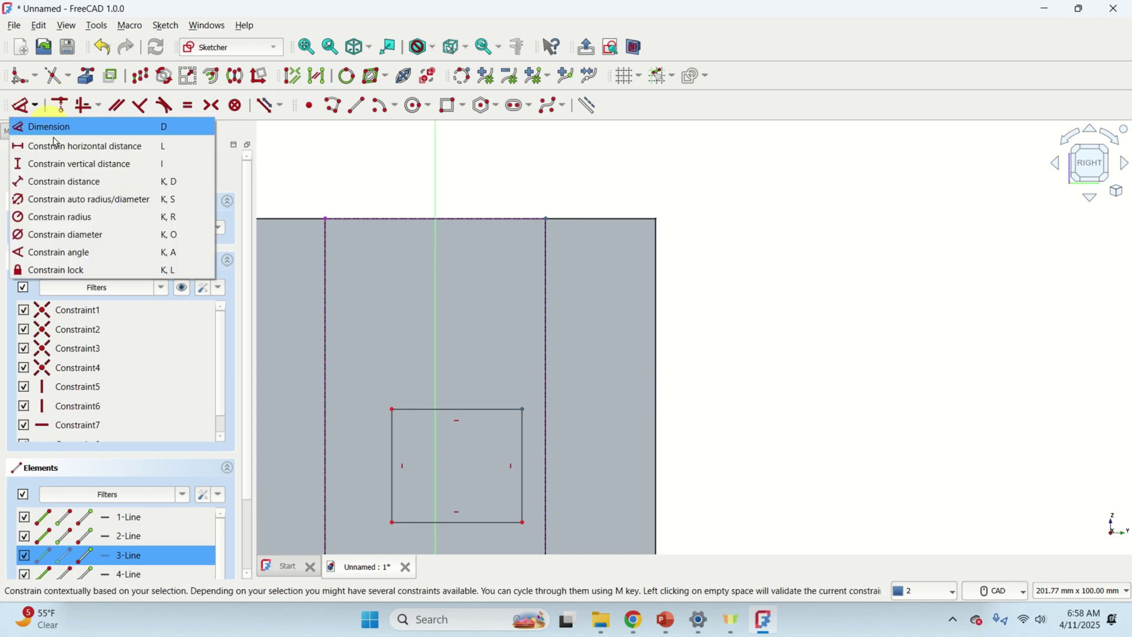
left_click(83, 147)
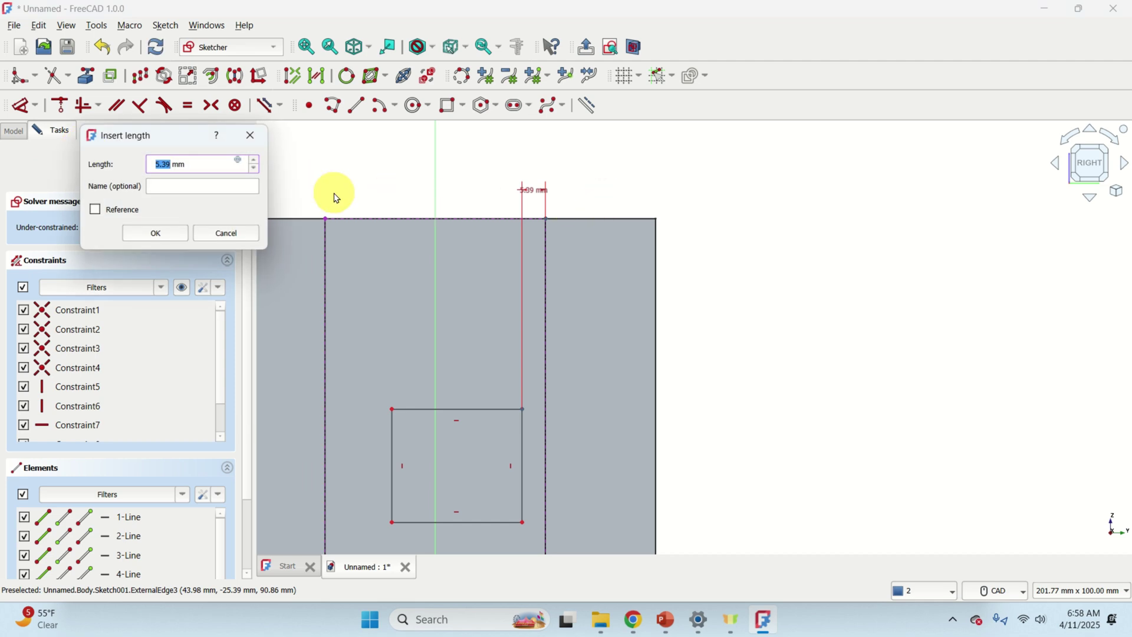
key("Return")
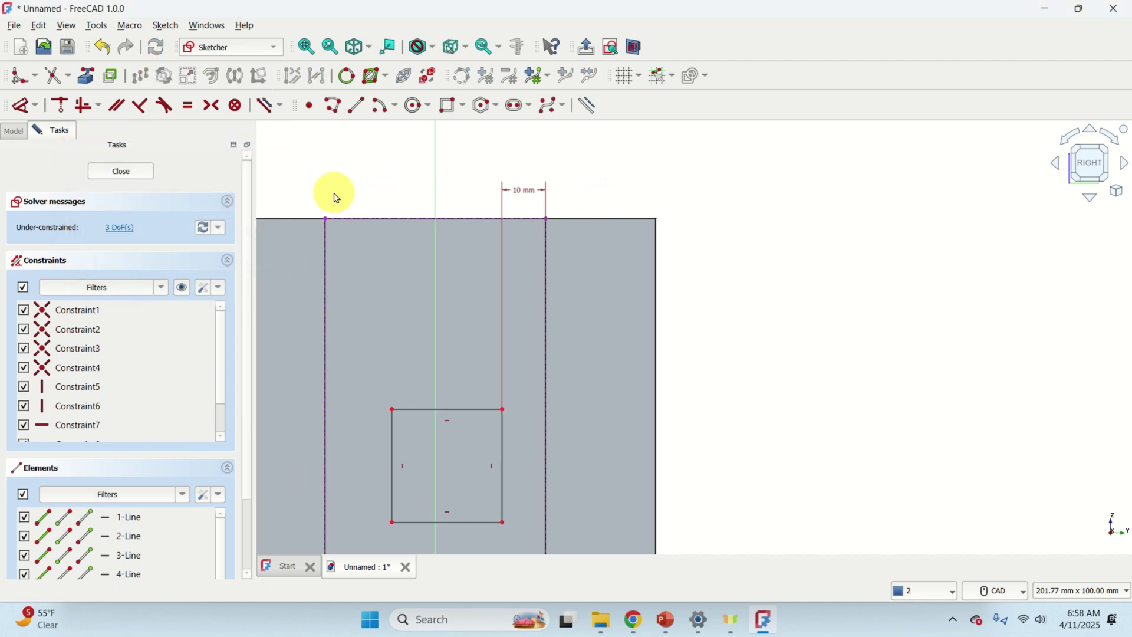
- Place the top-right corner 40 mm below the face's top edge, then move the rectangle's bottom edge up
left_click(502, 411)
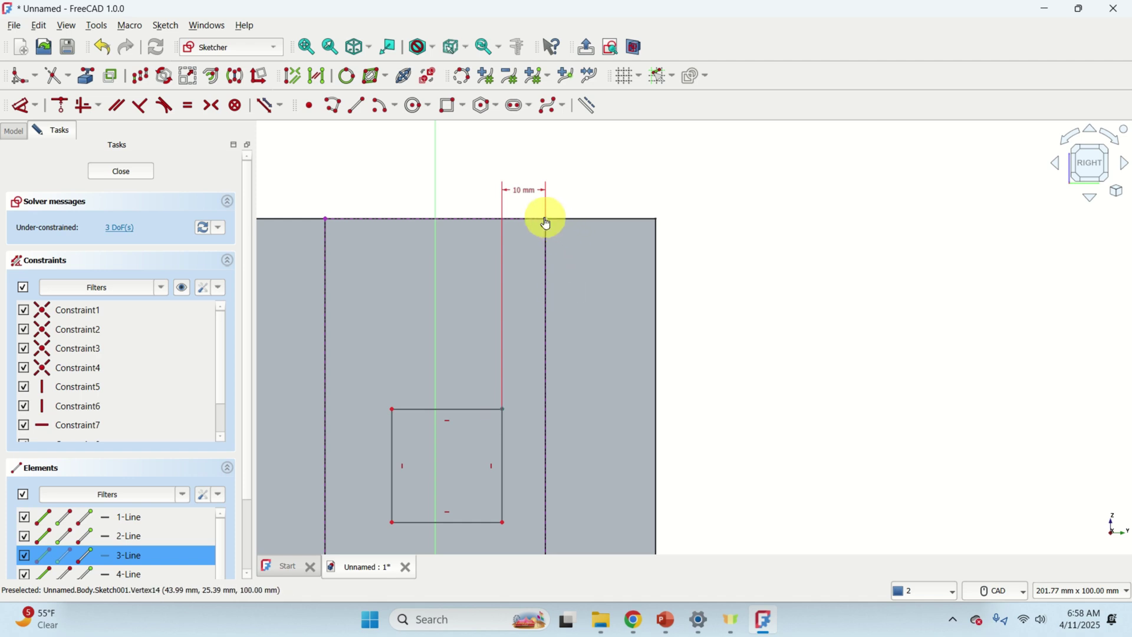
left_click(34, 109)
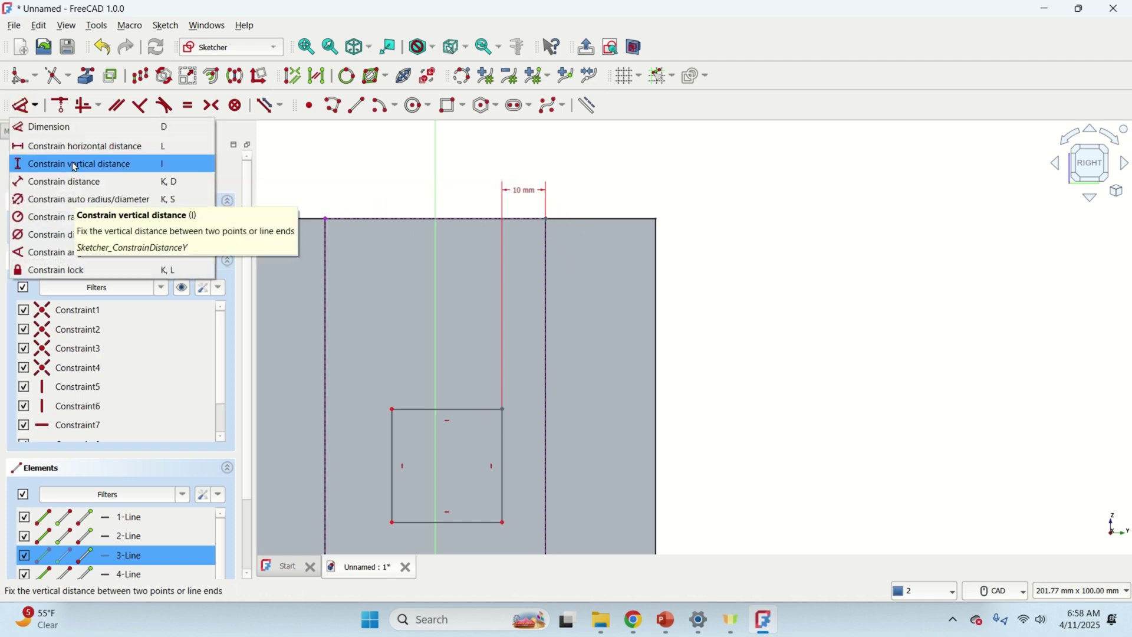
left_click(73, 166)
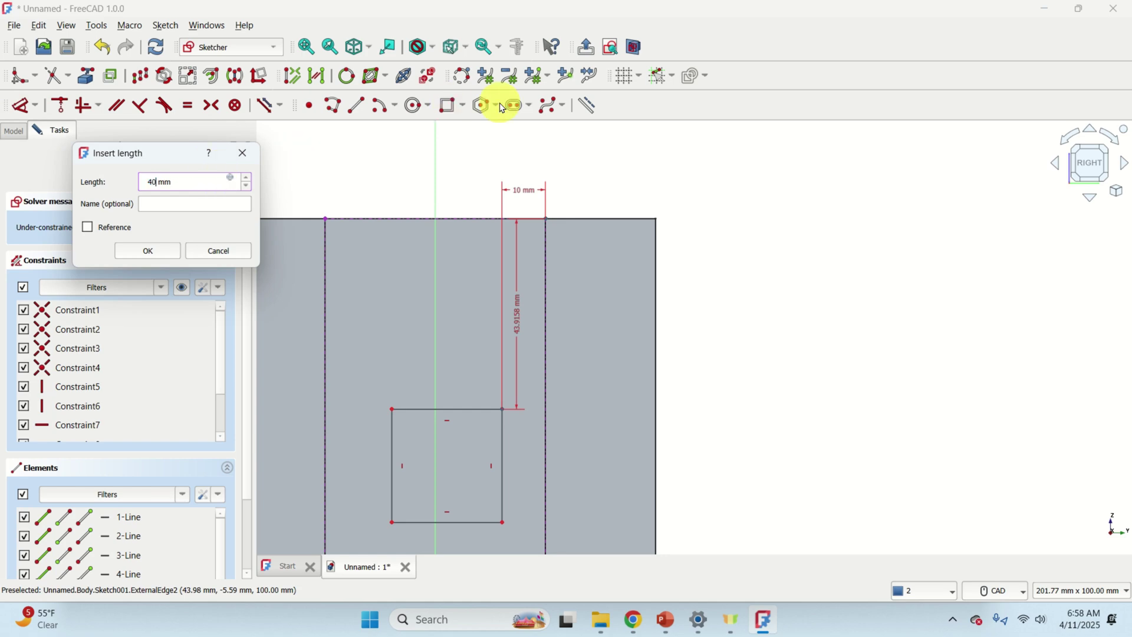
key("Return")
scroll(472, 255, "down", 1)
scroll(476, 436, "up", 1)
mouse_move(470, 487)
left_mouse_down()
mouse_move(450, 505)
mouse_move(447, 463)
mouse_move(470, 470)
left_mouse_up()
scroll(600, 412, "down", 1)
- Constrain the rectangle's bottom-left corner 30 mm above the face's lower-left corner
middle_click_drag(603, 413, 675, 322)
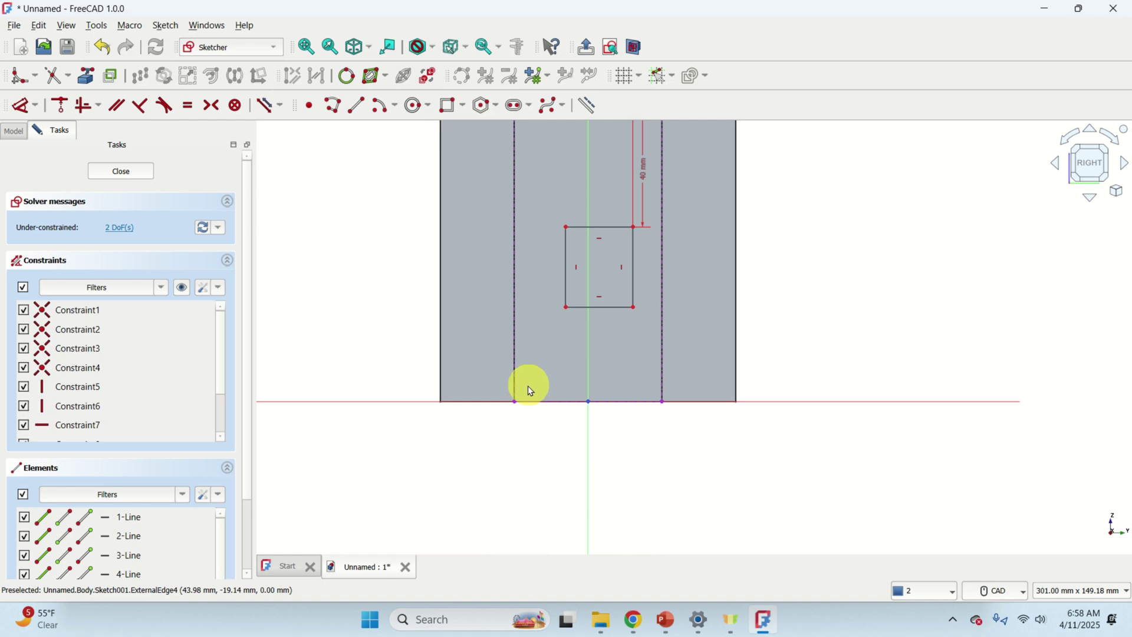
scroll(519, 404, "up", 1)
scroll(525, 392, "down", 1)
scroll(552, 354, "up", 1)
left_click(584, 267)
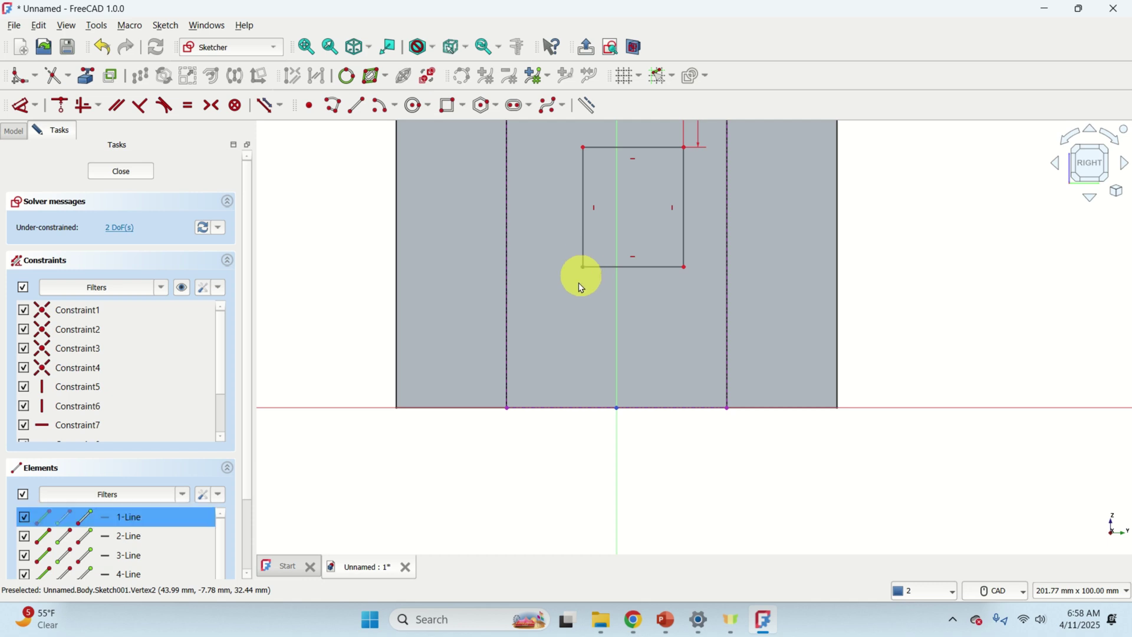
left_click(507, 408)
left_click(35, 106)
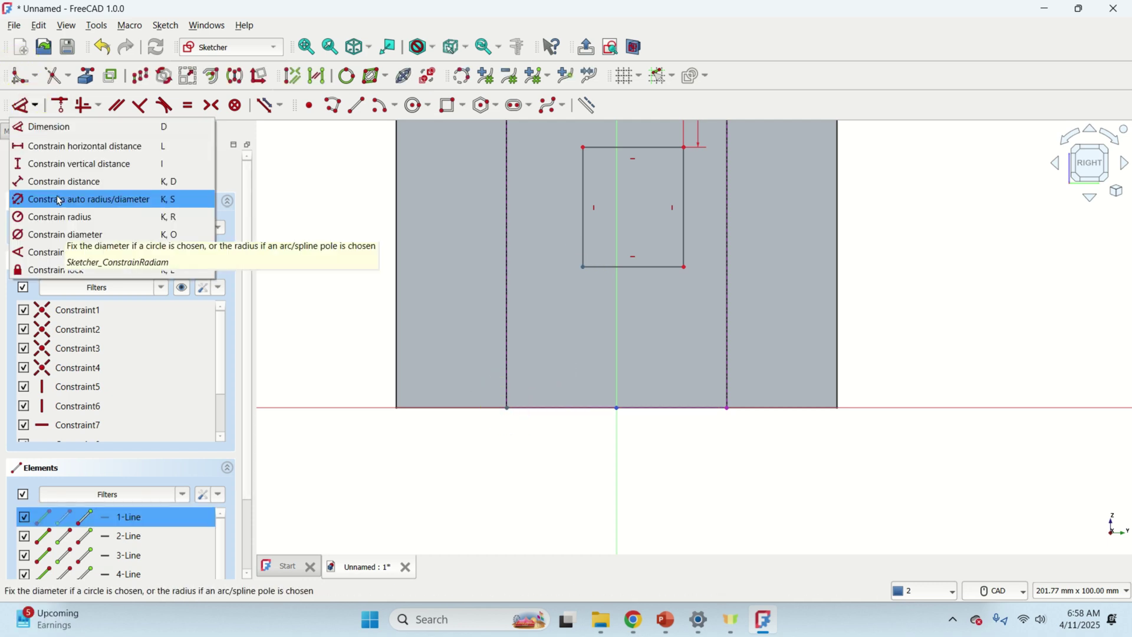
left_click(61, 165)
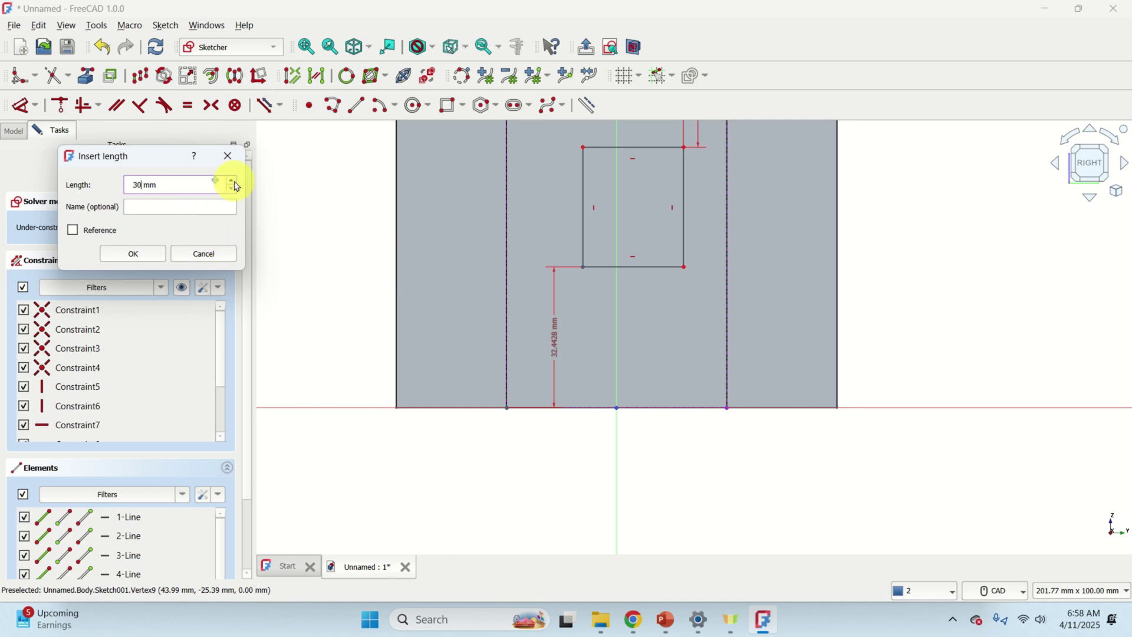
key("Return")
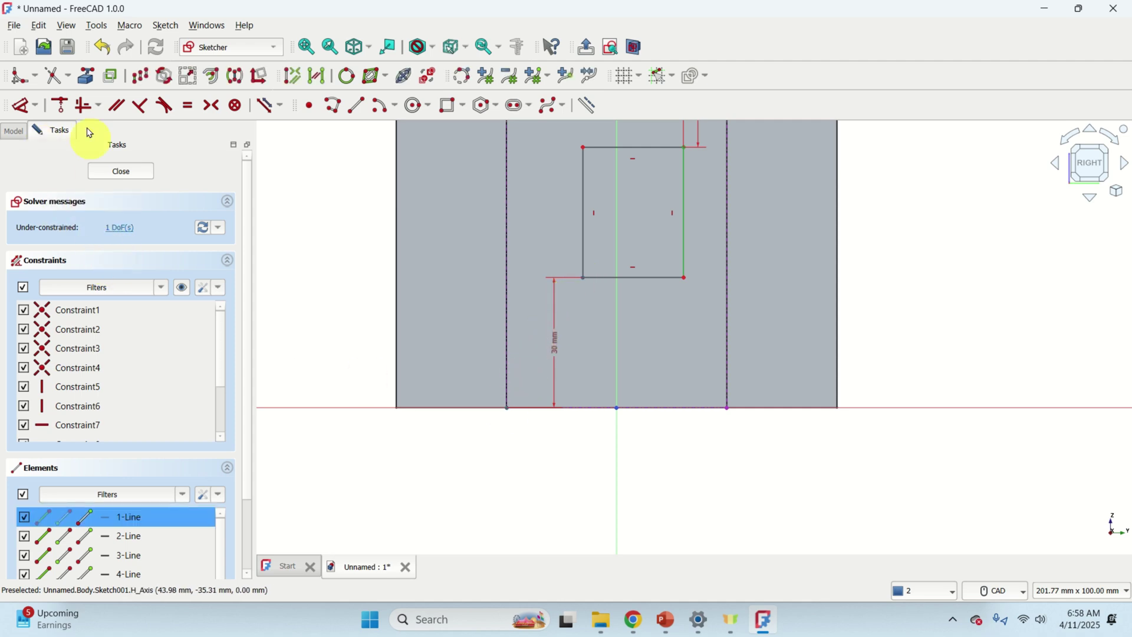
- Add a 17 mm horizontal distance from the face's left edge line, fully constraining the rectangle
left_click(35, 106)
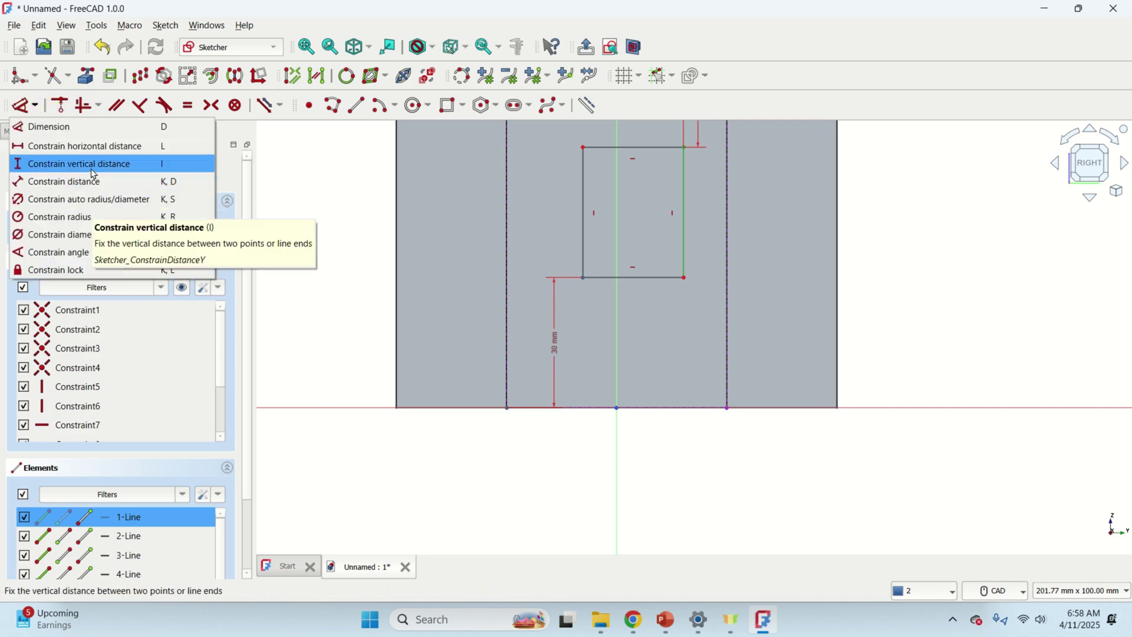
left_click(99, 148)
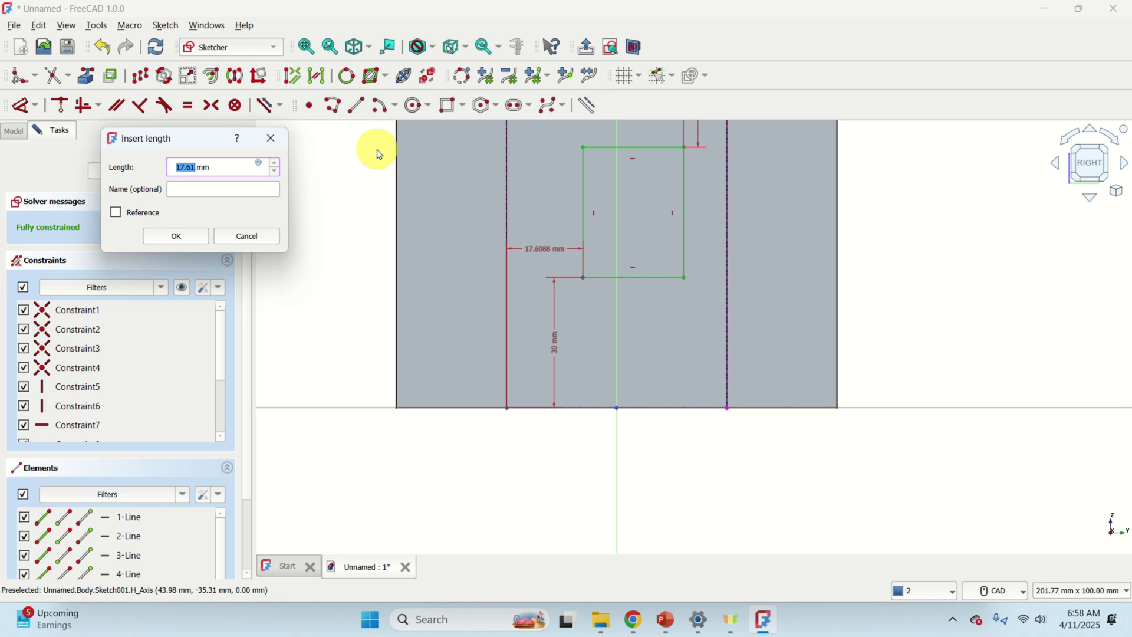
type("17")
key("Return")
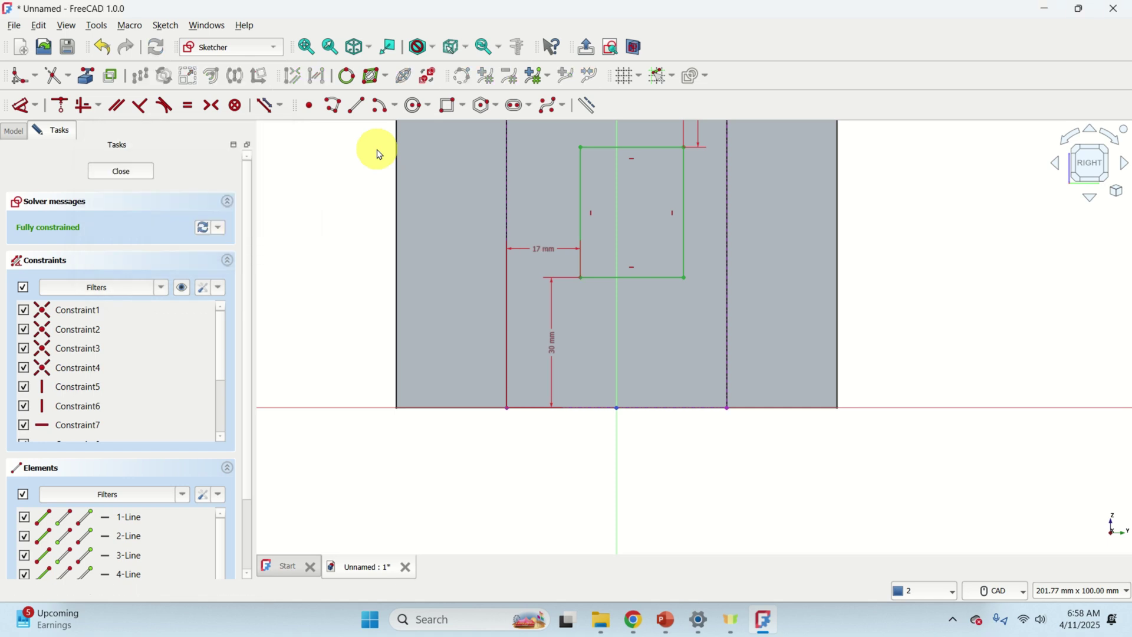
scroll(735, 223, "down", 4)
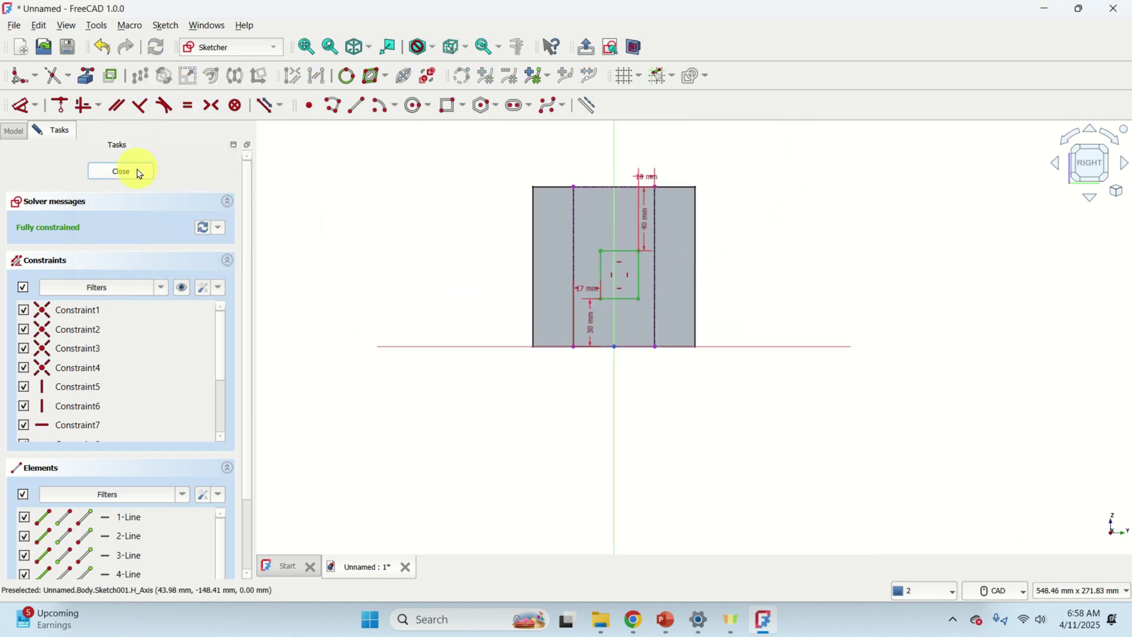
- Close Sketch001 and zoom in on the prism with the rectangle on its side face
left_click(121, 172)
scroll(649, 342, "up", 5)
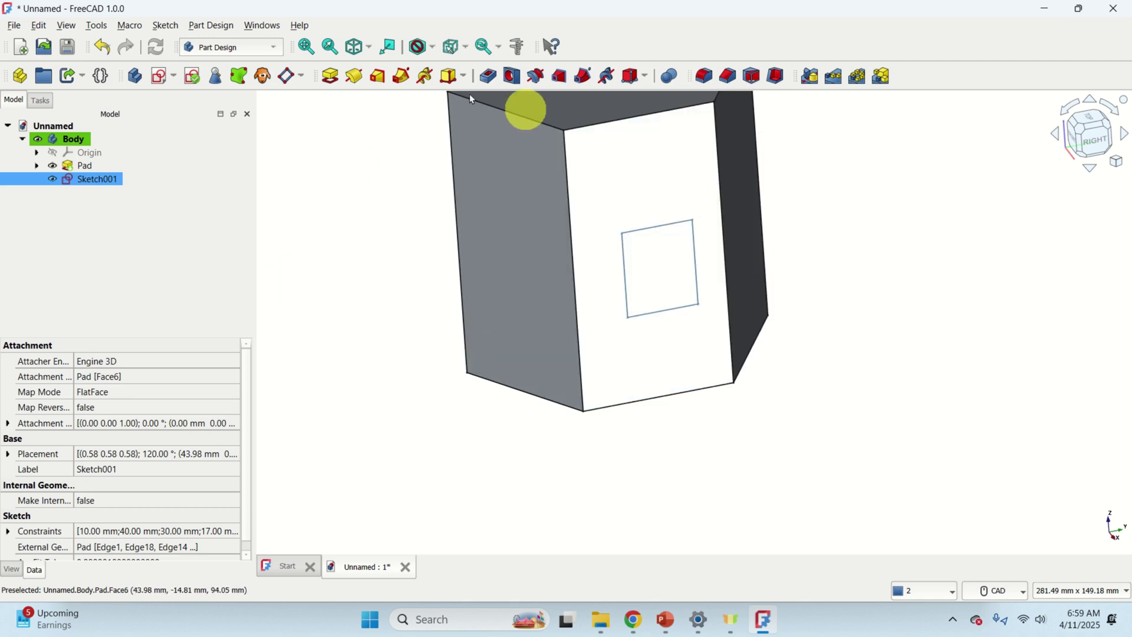
- Pad the rectangle sketch 46 mm outward and orbit to inspect the new block
left_click(331, 77)
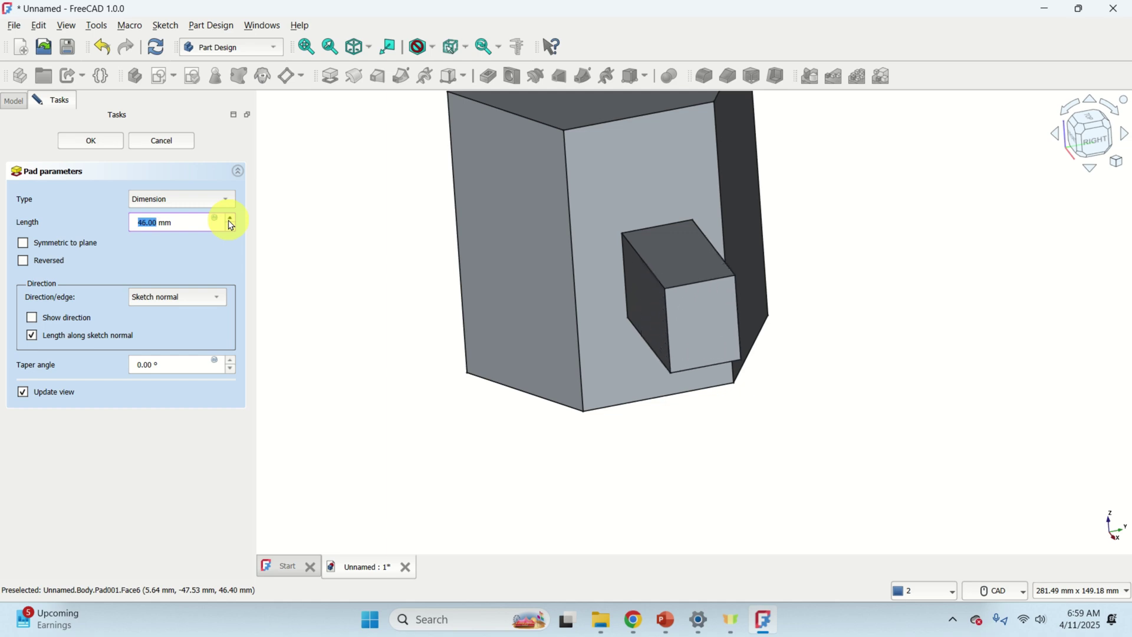
left_click(91, 141)
middle_click_drag(475, 240, 369, 270)
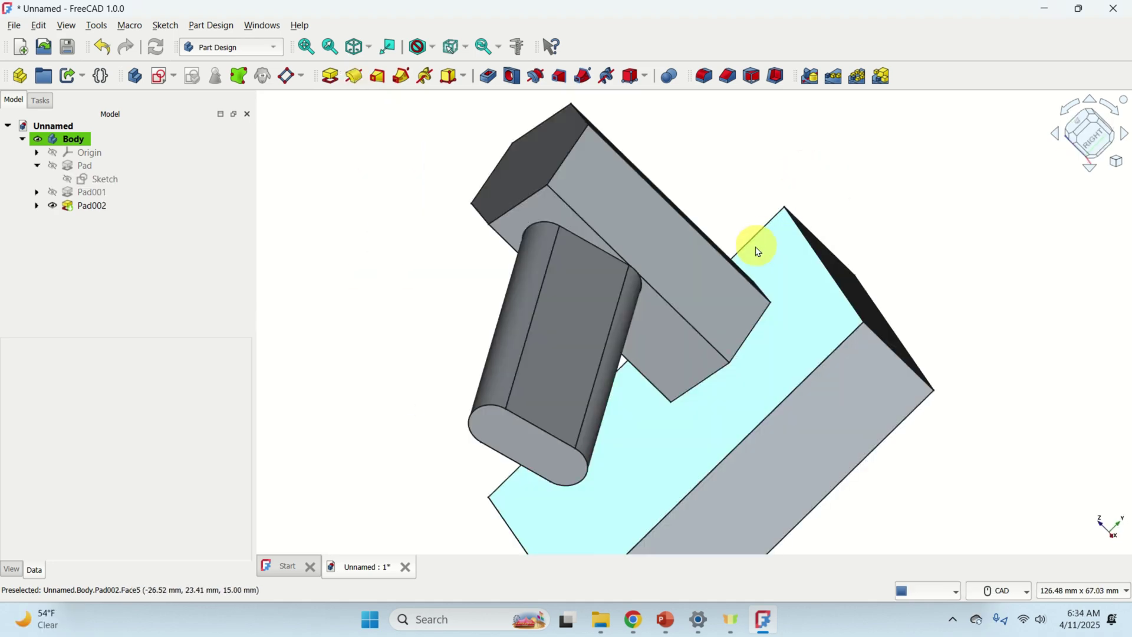
middle_click_drag(758, 252, 429, 155)
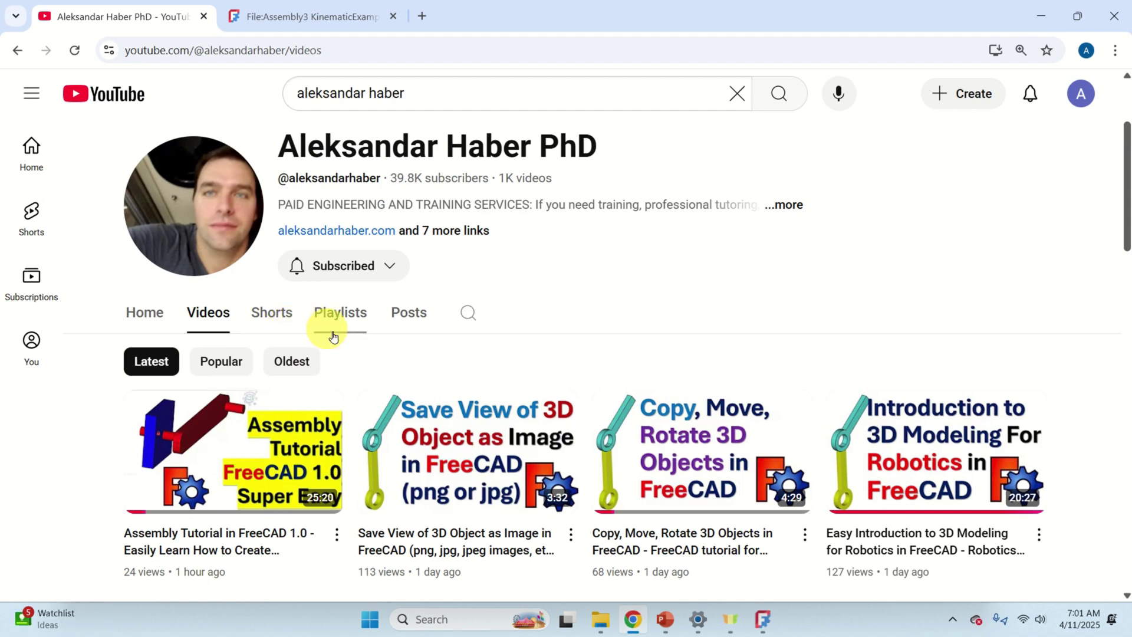
- Scroll the channel's Videos grid down to uploads like the MASt3R-SLAM and Gemma 3 tutorials
scroll(412, 347, "down", 3)
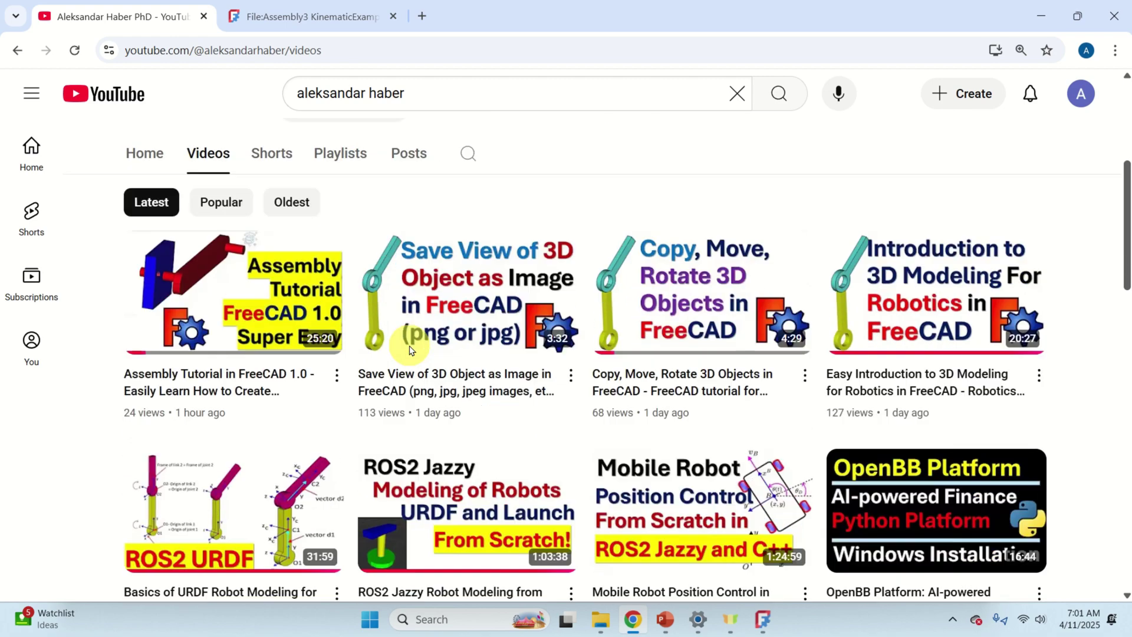
scroll(412, 348, "up", 1)
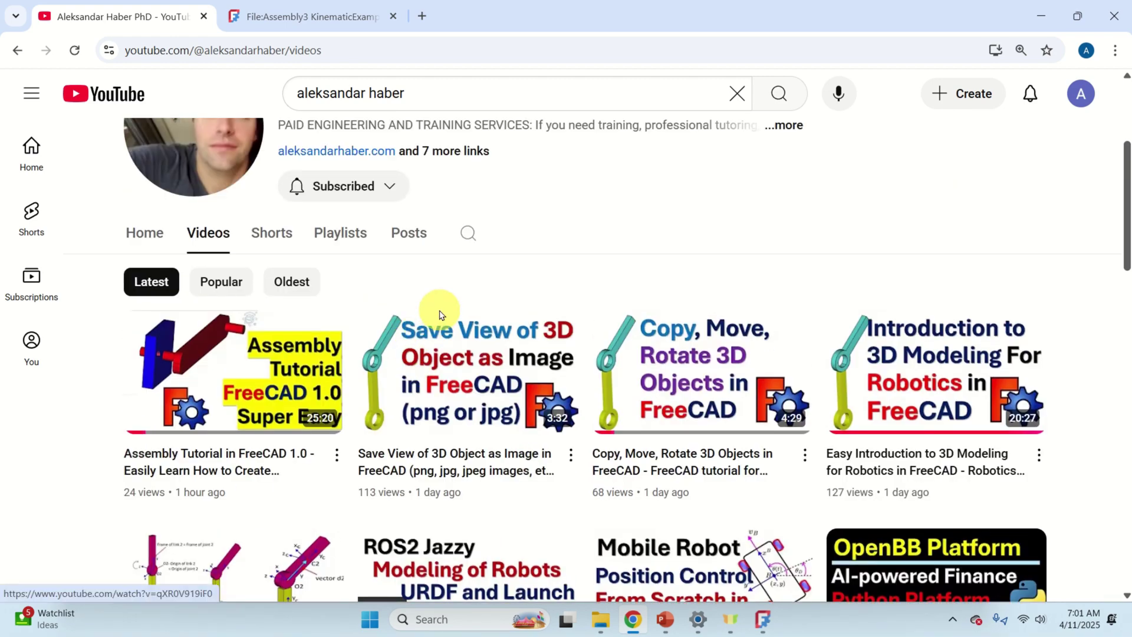
scroll(440, 312, "down", 5)
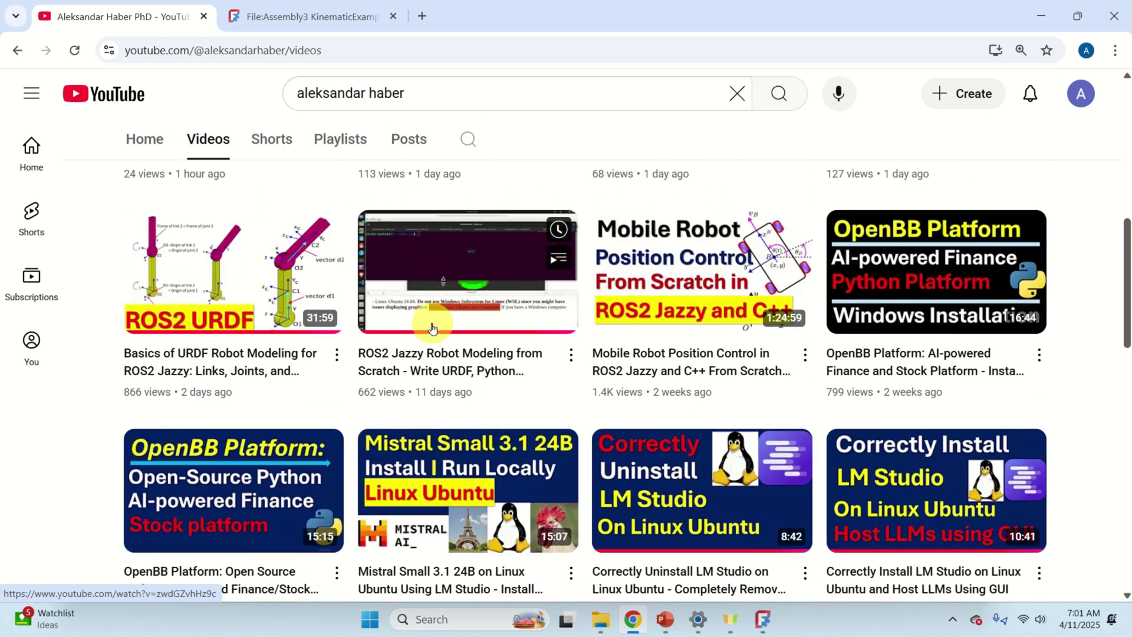
scroll(432, 329, "down", 4)
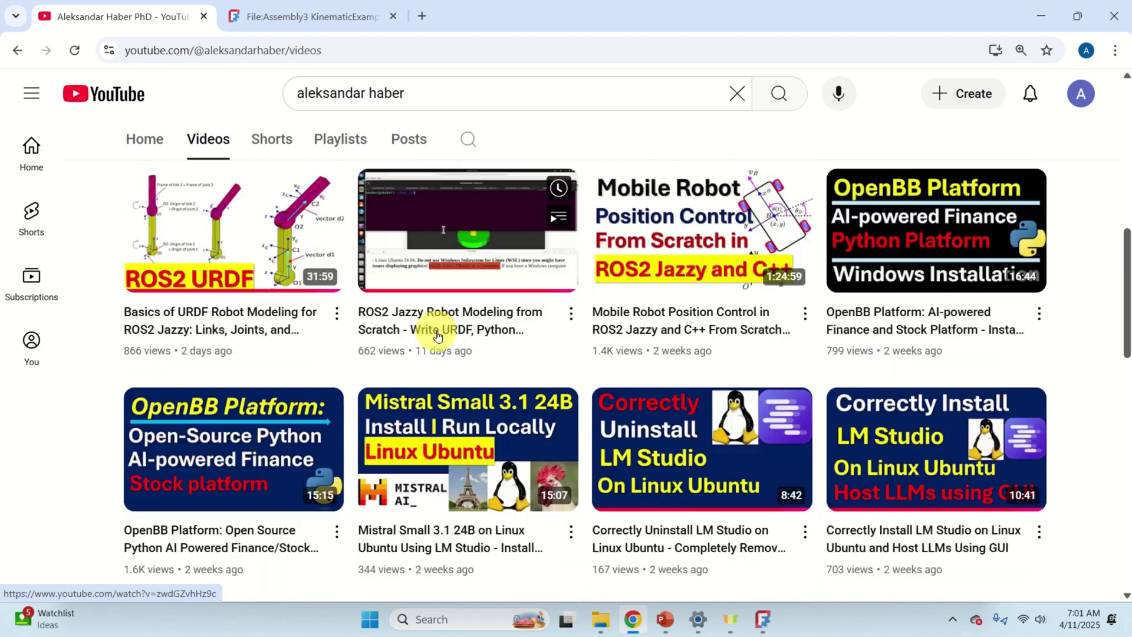
scroll(440, 341, "down", 7)
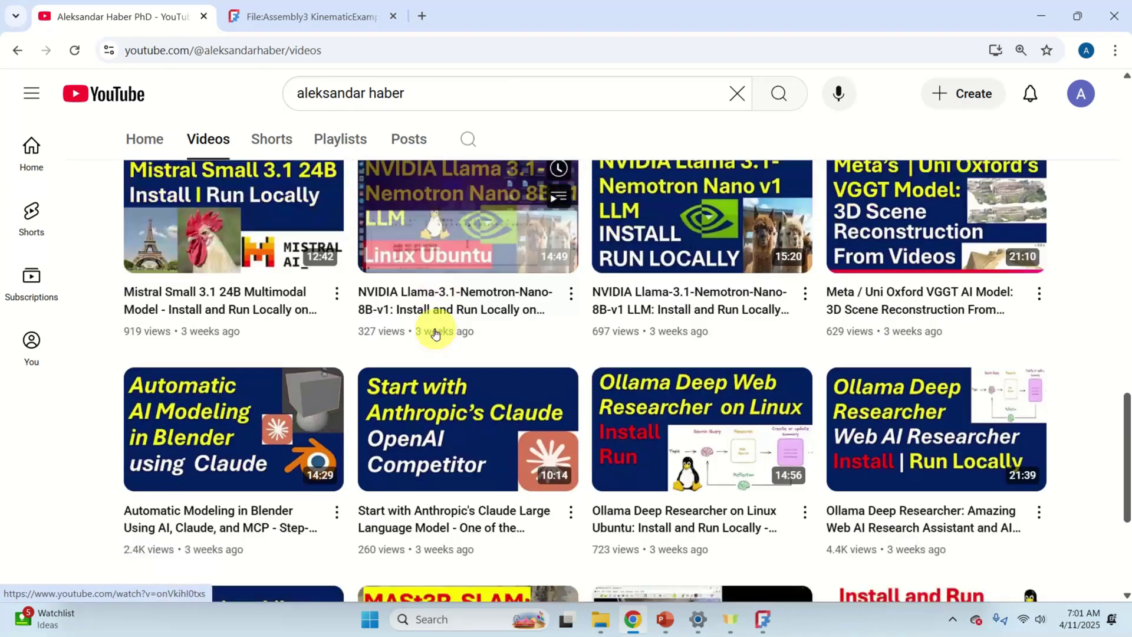
scroll(426, 326, "down", 3)
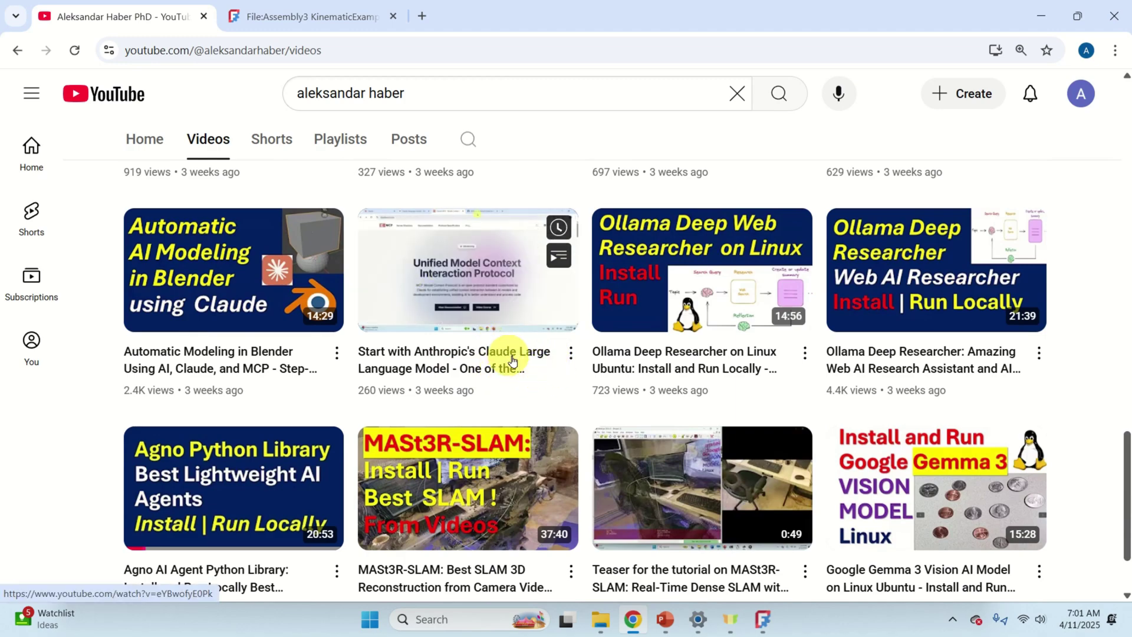
scroll(572, 324, "down", 2)
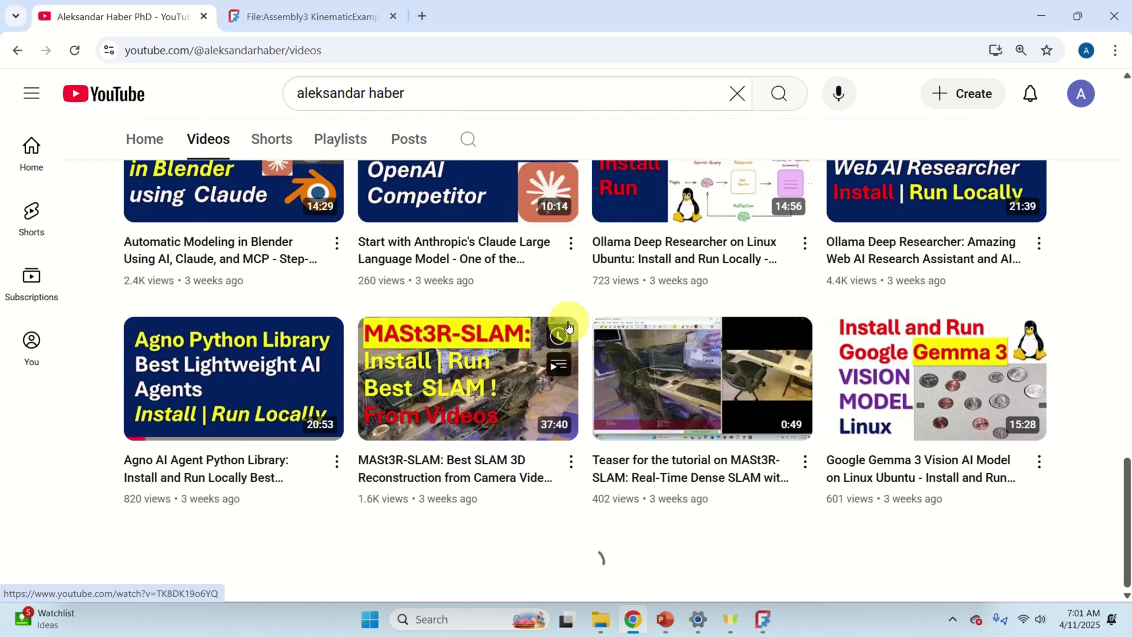